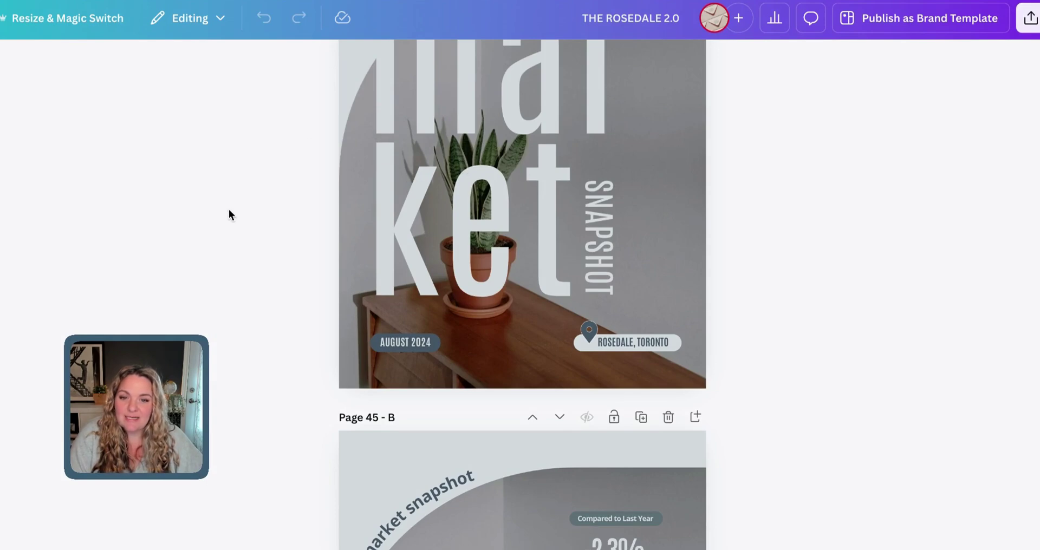
Scroll from the Page 44 cover down to Page 45's average sale price snapshot
{"action": "scroll", "coordinate": [229, 209], "scroll_direction": "up", "scroll_amount": 3}
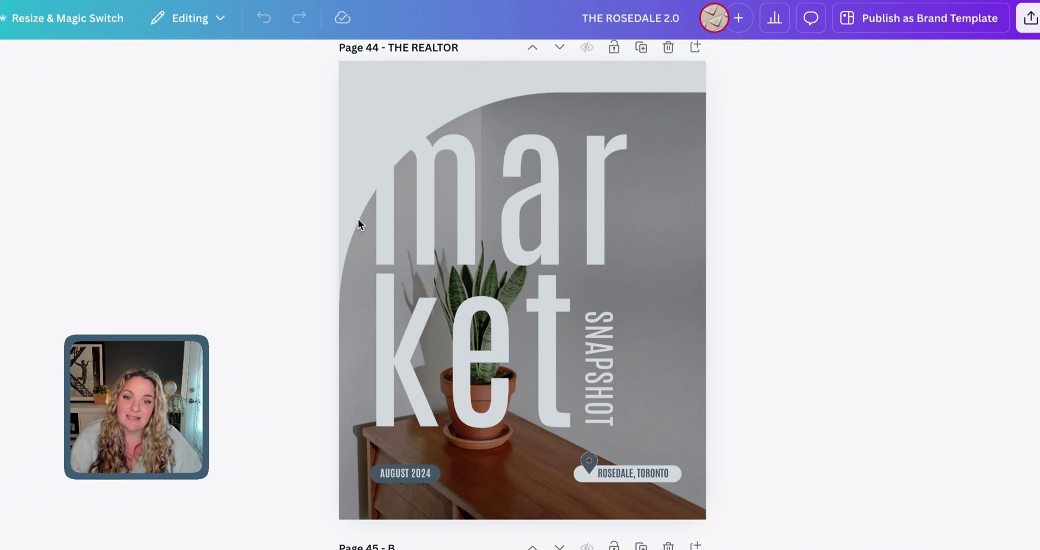
{"action": "scroll", "coordinate": [304, 196], "scroll_direction": "down", "scroll_amount": 1}
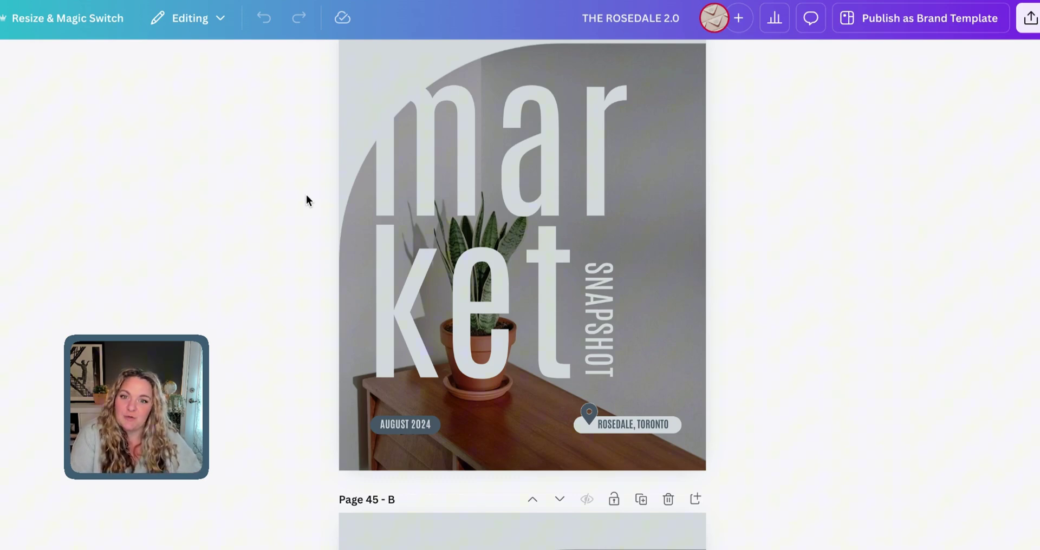
{"action": "scroll", "coordinate": [317, 205], "scroll_direction": "down", "scroll_amount": 1}
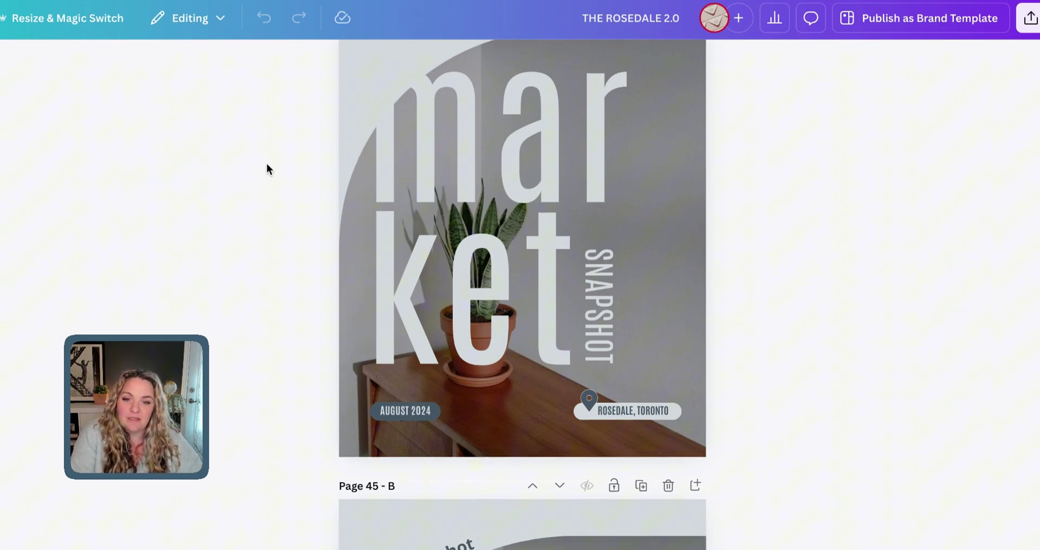
{"action": "scroll", "coordinate": [284, 175], "scroll_direction": "down", "scroll_amount": 5}
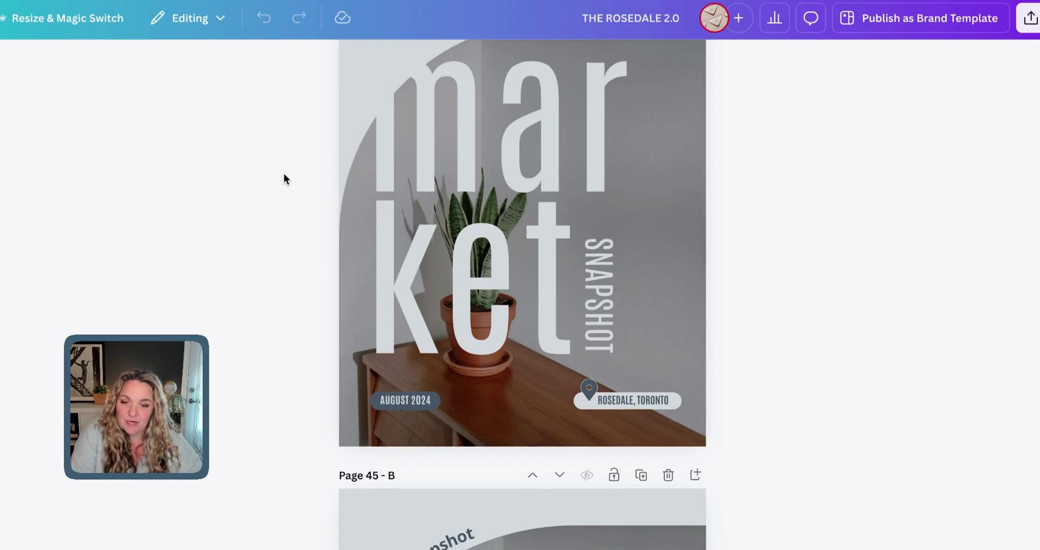
{"action": "scroll", "coordinate": [283, 174], "scroll_direction": "down", "scroll_amount": 2}
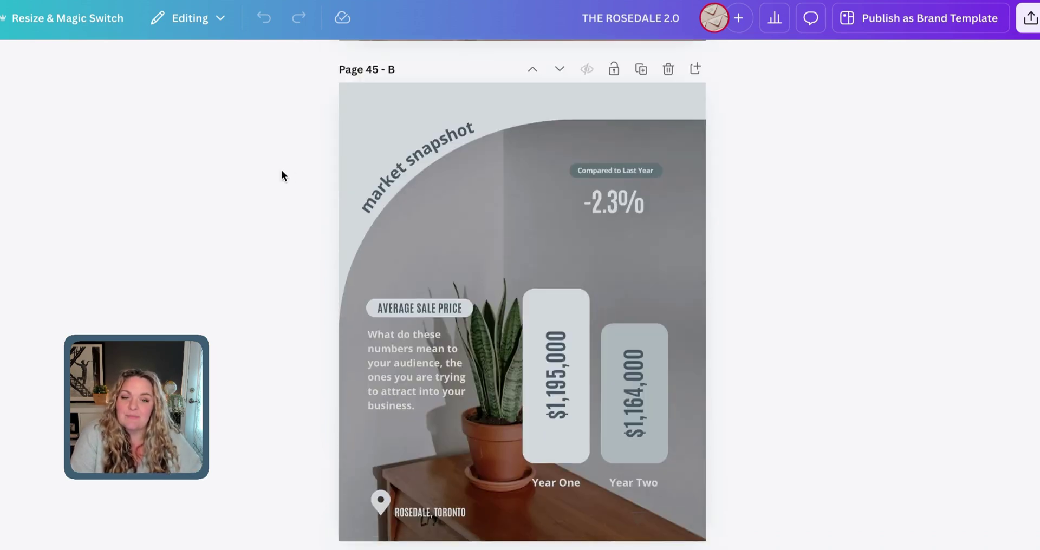
{"action": "scroll", "coordinate": [289, 170], "scroll_direction": "down", "scroll_amount": 1}
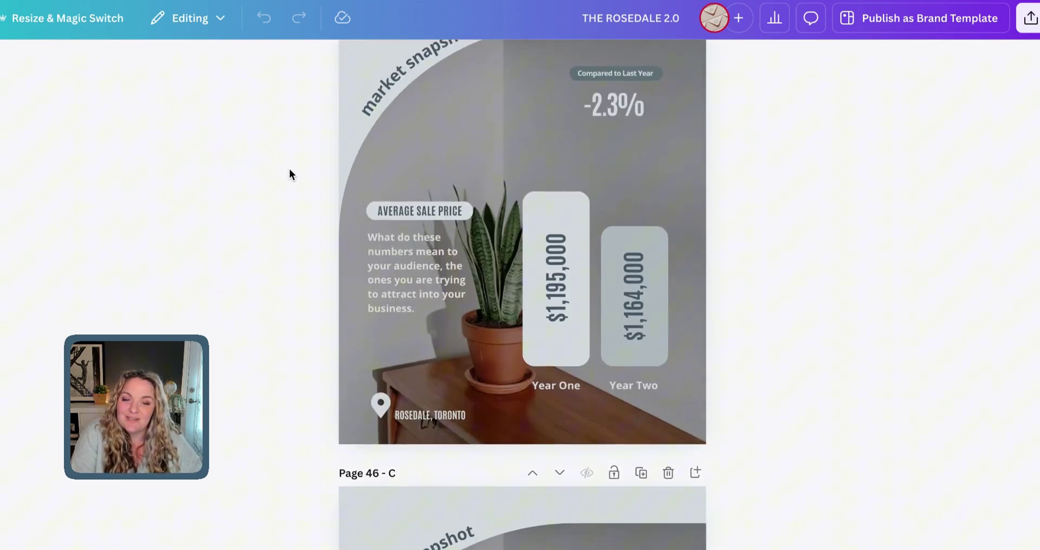
{"action": "scroll", "coordinate": [290, 170], "scroll_direction": "up", "scroll_amount": 7}
{"action": "scroll", "coordinate": [290, 174], "scroll_direction": "up", "scroll_amount": 1}
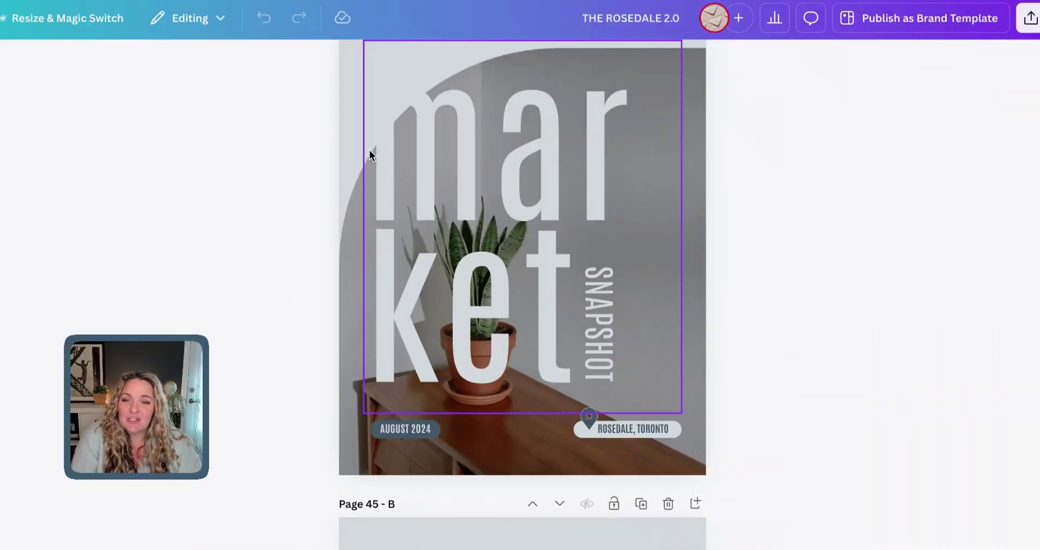
{"action": "scroll", "coordinate": [373, 150], "scroll_direction": "down", "scroll_amount": 2}
{"action": "scroll", "coordinate": [372, 151], "scroll_direction": "down", "scroll_amount": 4}
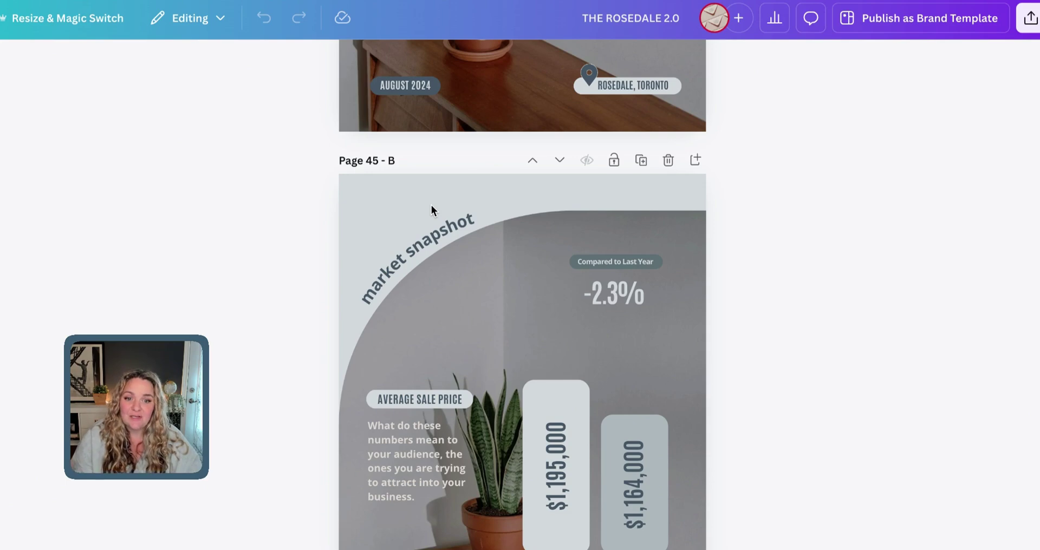
Inspect Page 45's body text and background photo, then bring up the #d4dbde design
{"action": "scroll", "coordinate": [431, 205], "scroll_direction": "down", "scroll_amount": 3}
{"action": "scroll", "coordinate": [433, 217], "scroll_direction": "down", "scroll_amount": 1}
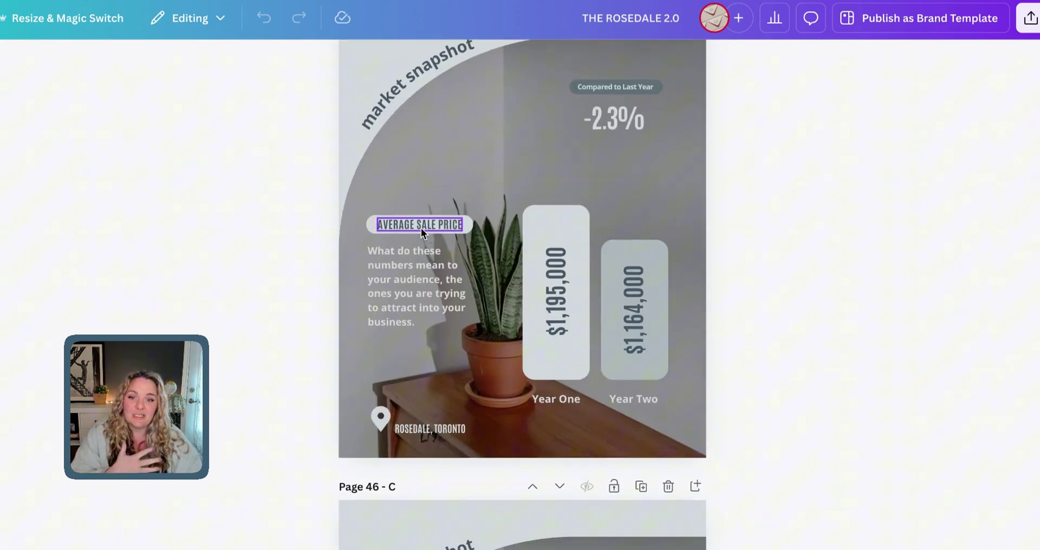
{"action": "left_click", "coordinate": [412, 280]}
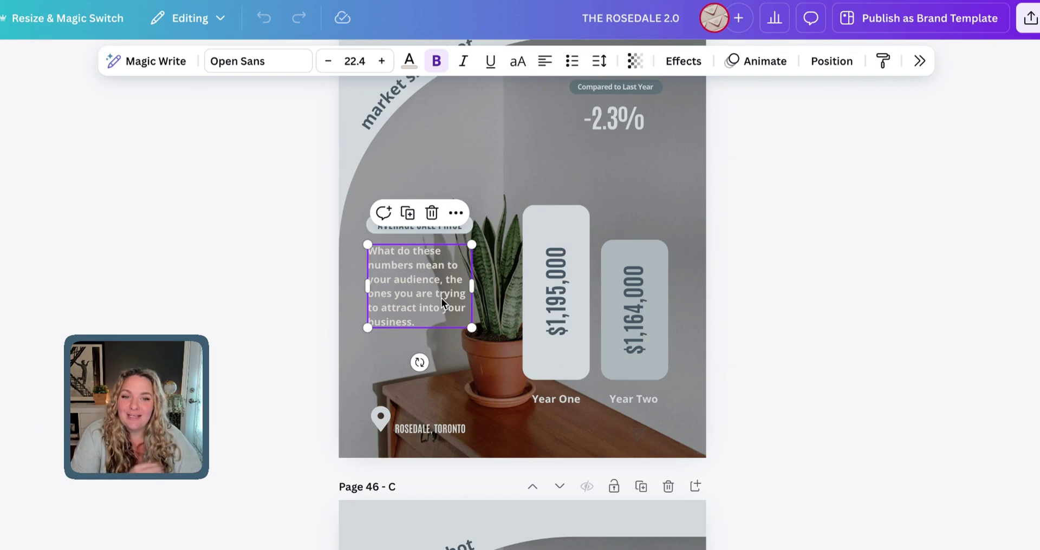
{"action": "left_click", "coordinate": [492, 300]}
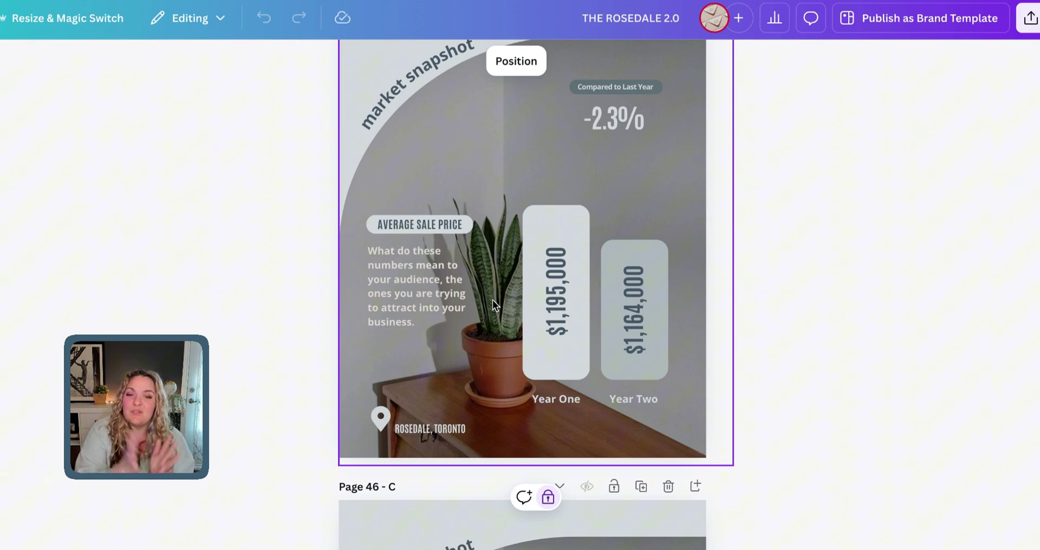
{"action": "scroll", "coordinate": [492, 300], "scroll_direction": "up", "scroll_amount": 10}
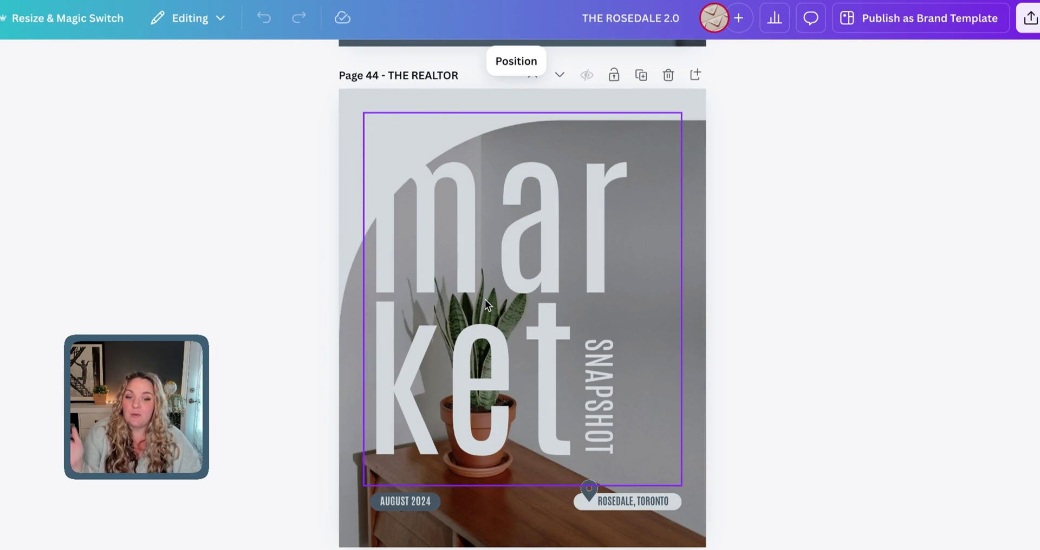
{"action": "scroll", "coordinate": [485, 300], "scroll_direction": "down", "scroll_amount": 5}
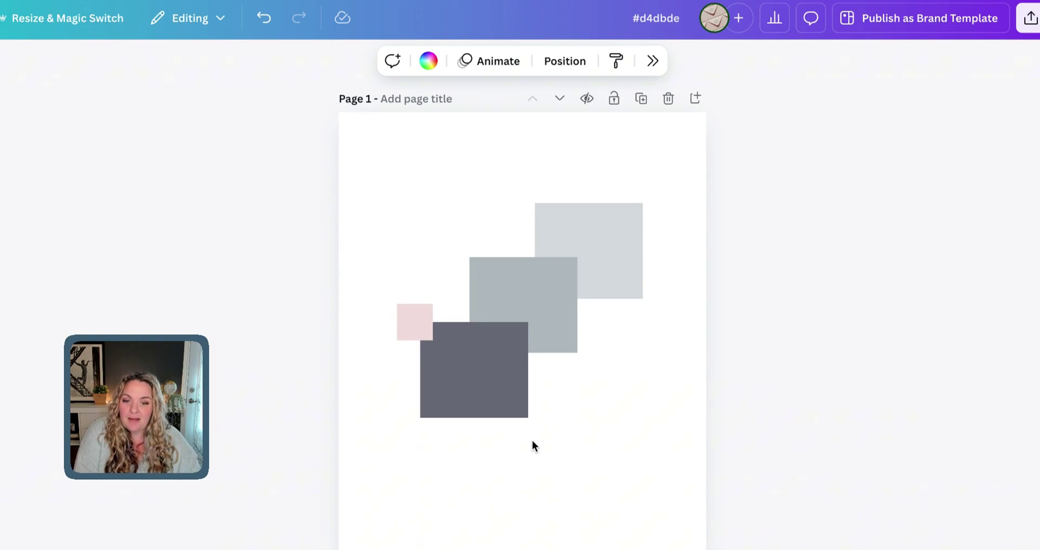
{"action": "scroll", "coordinate": [532, 441], "scroll_direction": "down", "scroll_amount": 10}
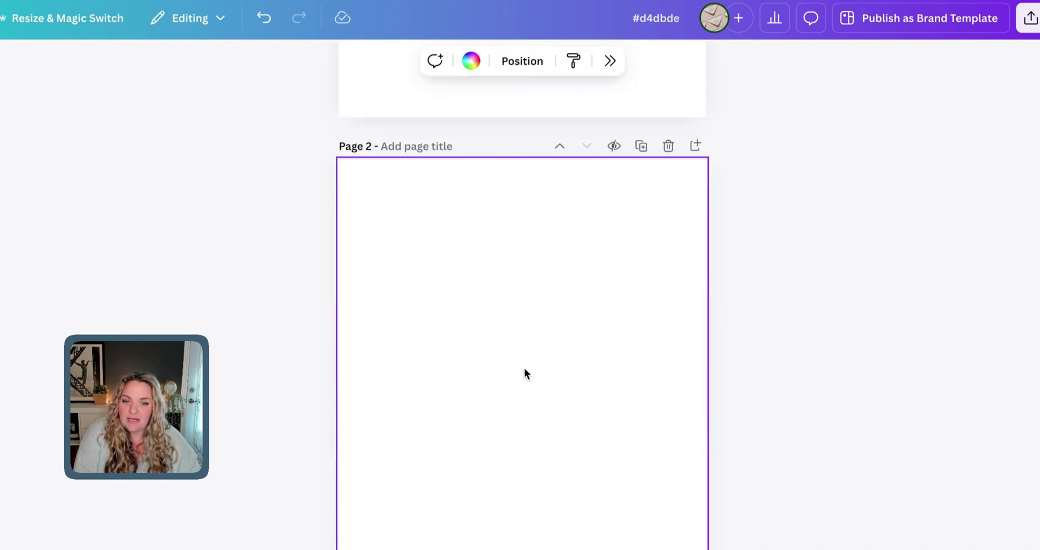
{"action": "scroll", "coordinate": [524, 374], "scroll_direction": "up", "scroll_amount": 10}
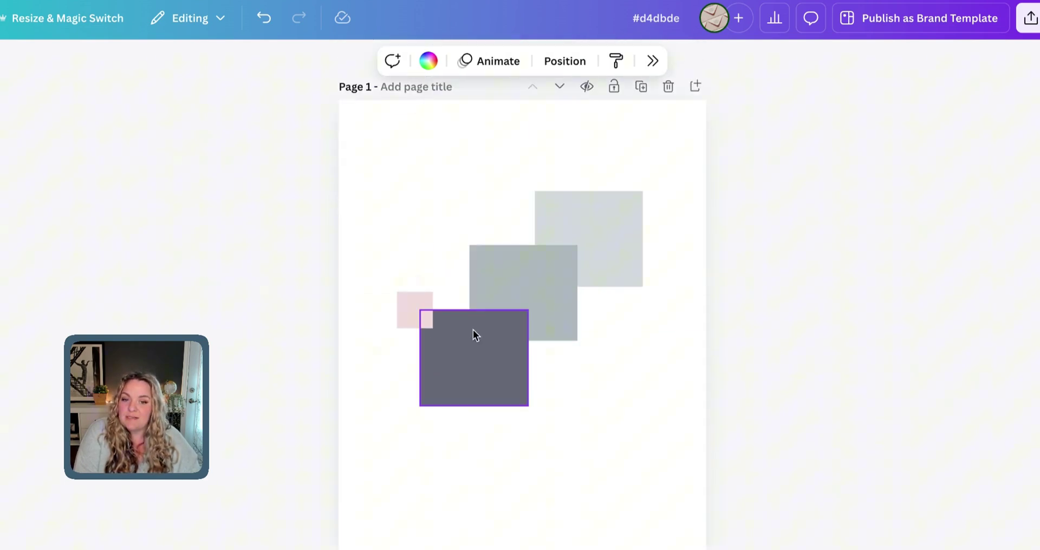
{"action": "scroll", "coordinate": [453, 362], "scroll_direction": "down", "scroll_amount": 7}
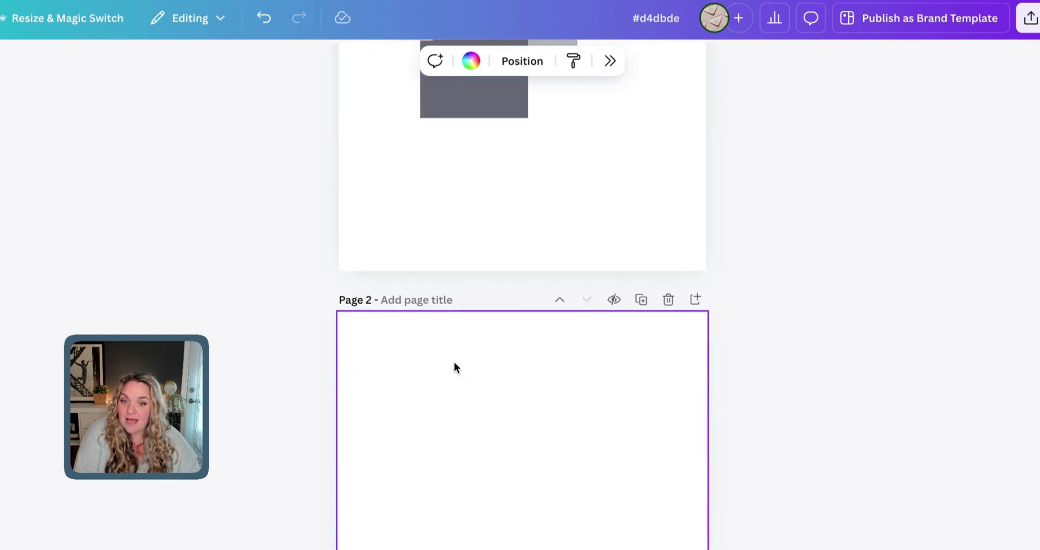
{"action": "scroll", "coordinate": [454, 362], "scroll_direction": "down", "scroll_amount": 2}
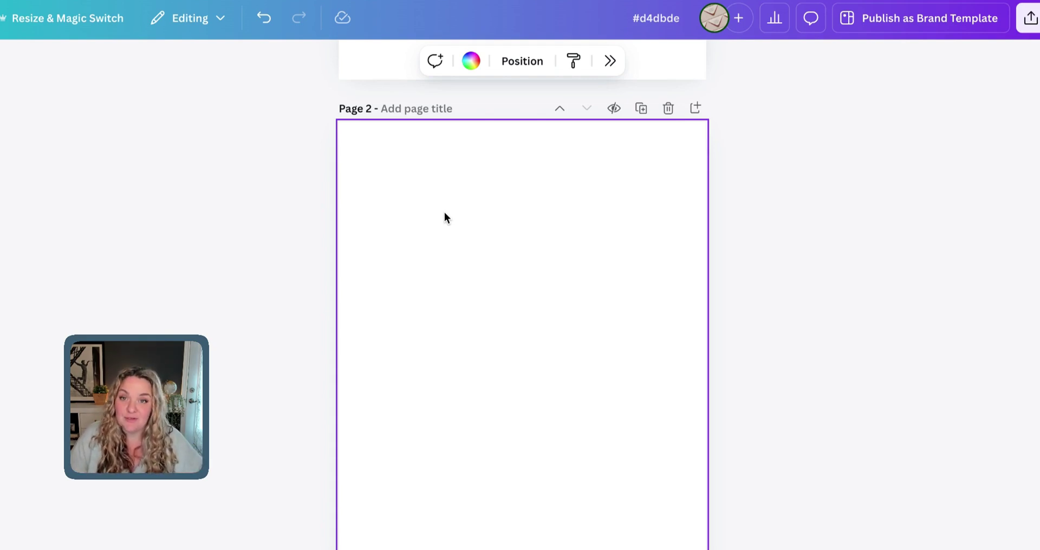
{"action": "scroll", "coordinate": [511, 296], "scroll_direction": "down", "scroll_amount": 1}
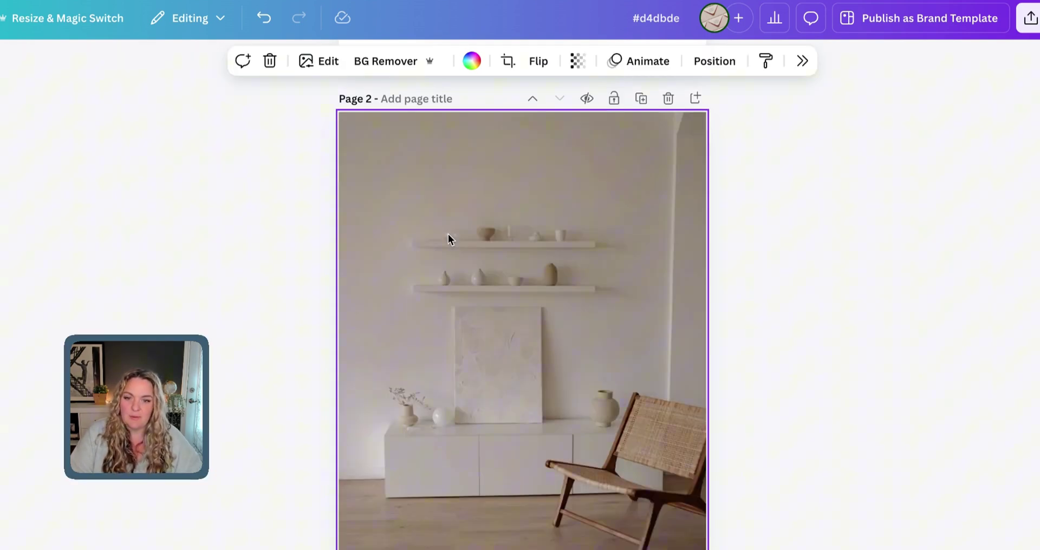
Fade page 2's room photo to 74 transparency and set the background to dark grey #6b6e7a
{"action": "left_click", "coordinate": [291, 295]}
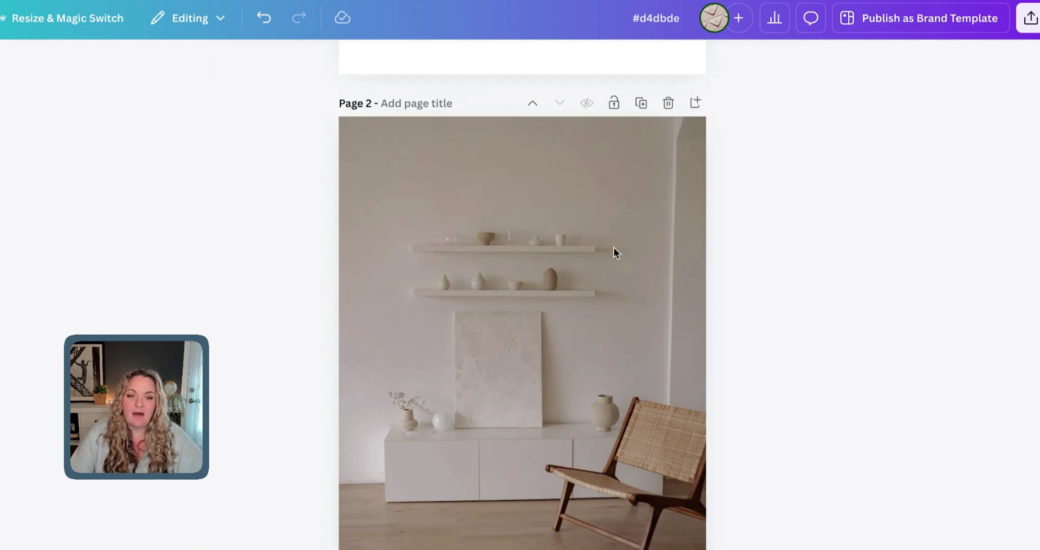
{"action": "left_click", "coordinate": [613, 252]}
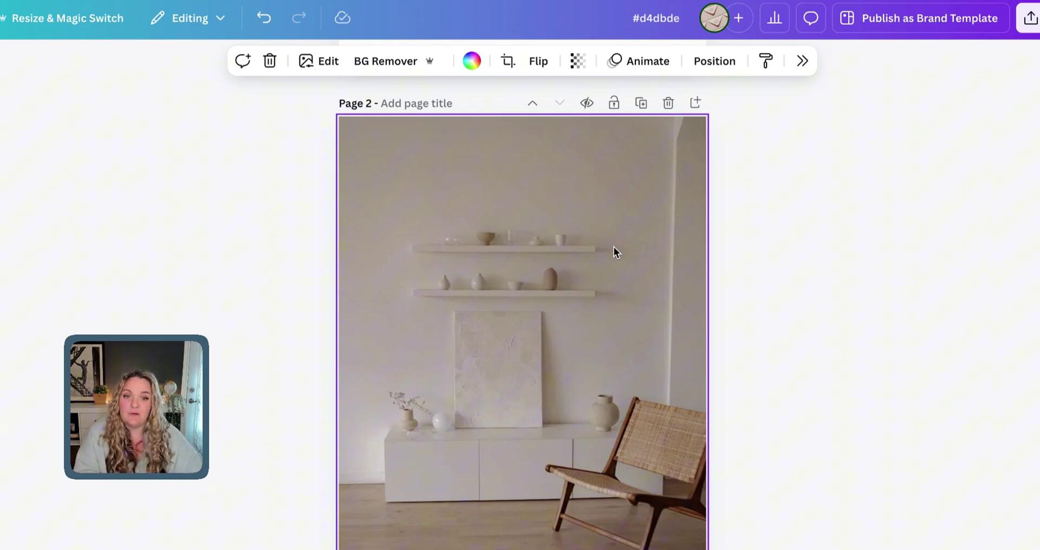
{"action": "left_click", "coordinate": [577, 62]}
{"action": "left_click_drag", "start_coordinate": [608, 131], "coordinate": [584, 129]}
{"action": "left_click", "coordinate": [471, 61]}
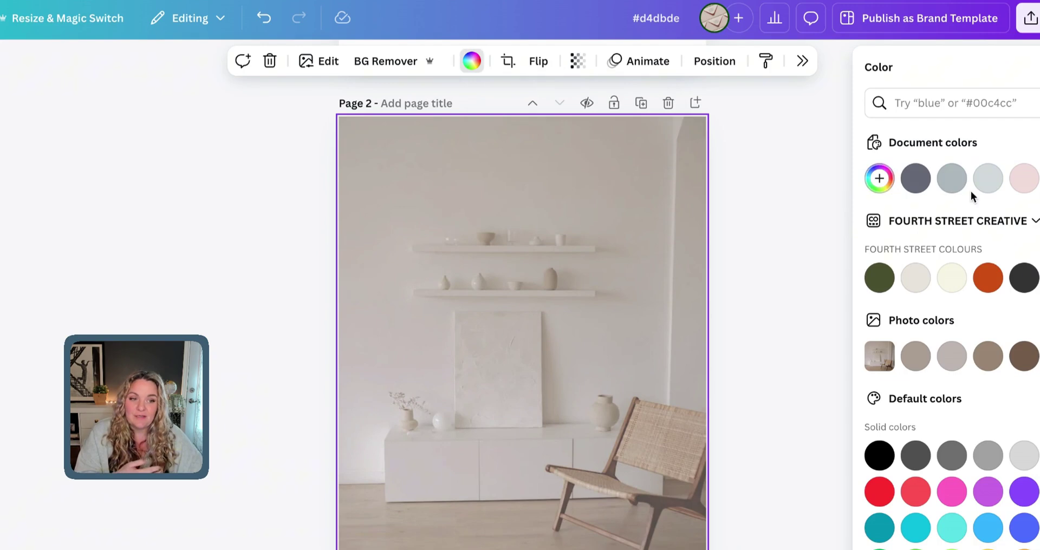
{"action": "left_click", "coordinate": [915, 184]}
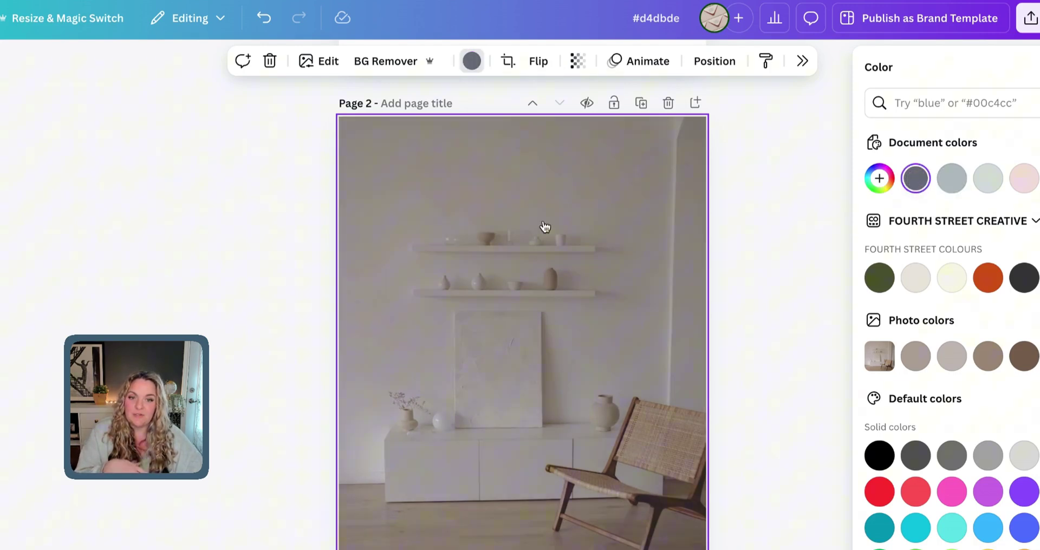
{"action": "scroll", "coordinate": [545, 229], "scroll_direction": "up", "scroll_amount": 1}
Add a 'theMARKET' text box near the top, enlarged to about double size in light grey #d4dbde
{"action": "left_click", "coordinate": [723, 249]}
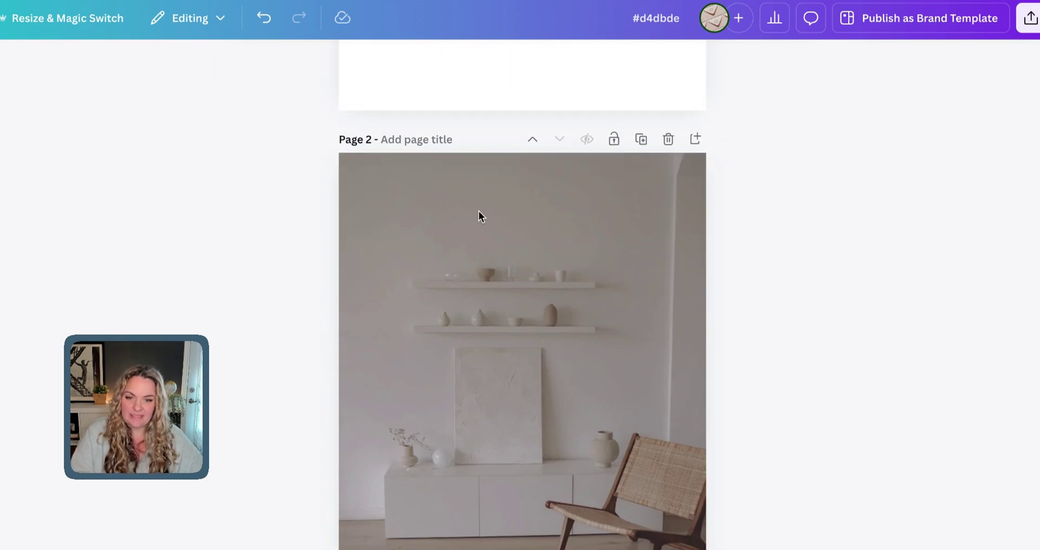
{"action": "key", "text": "t"}
{"action": "left_click_drag", "start_coordinate": [535, 422], "coordinate": [536, 277]}
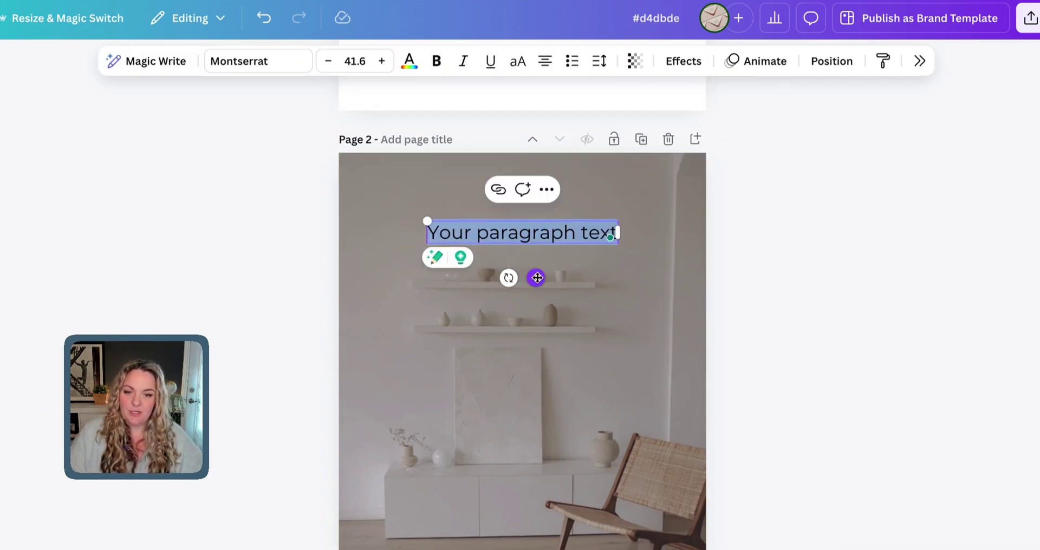
{"action": "left_click", "coordinate": [509, 236]}
{"action": "key", "text": "ctrl+a"}
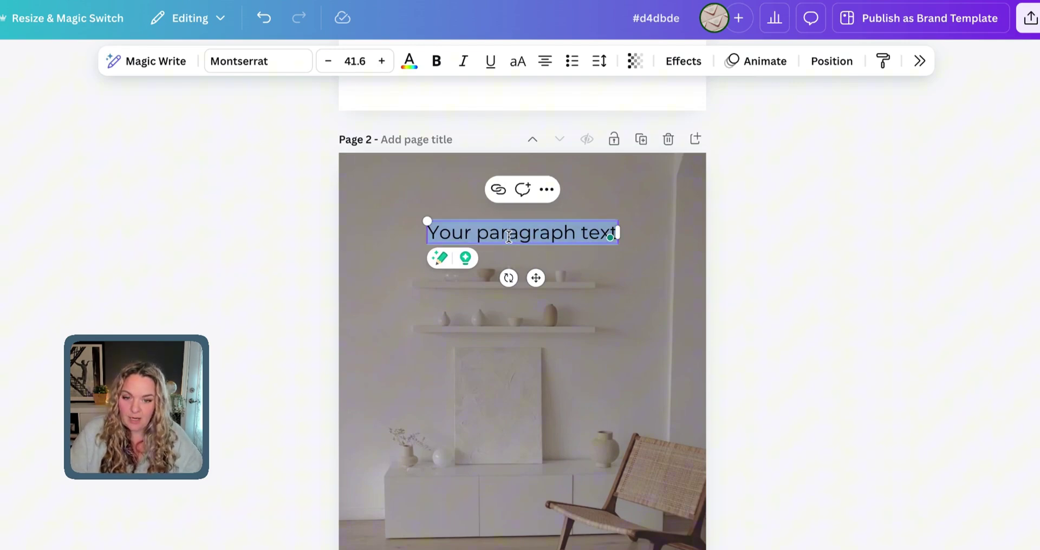
{"action": "type", "text": "theMARKET"}
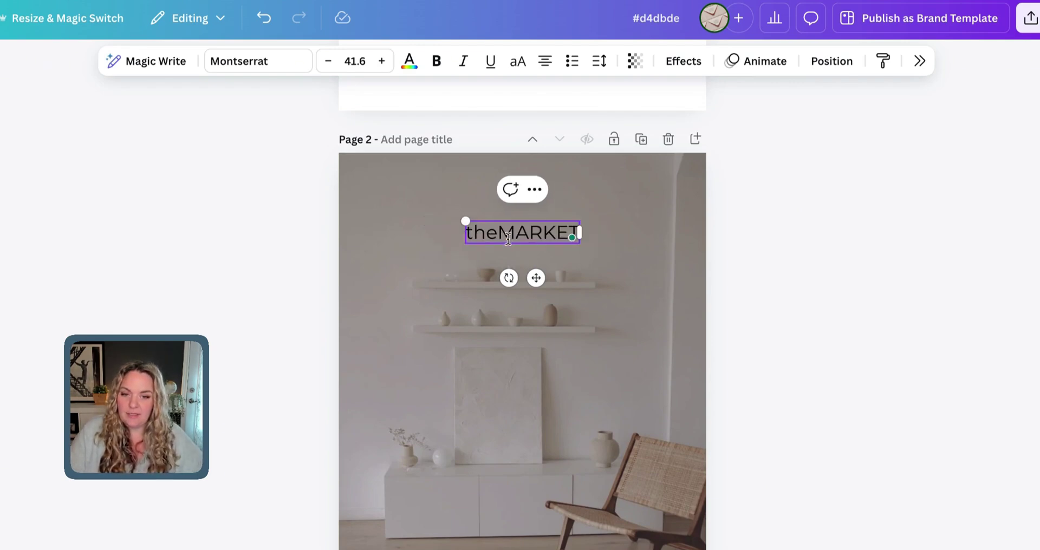
{"action": "key", "text": "ctrl+a"}
{"action": "left_click_drag", "start_coordinate": [469, 223], "coordinate": [400, 208]}
{"action": "left_click", "coordinate": [405, 60]}
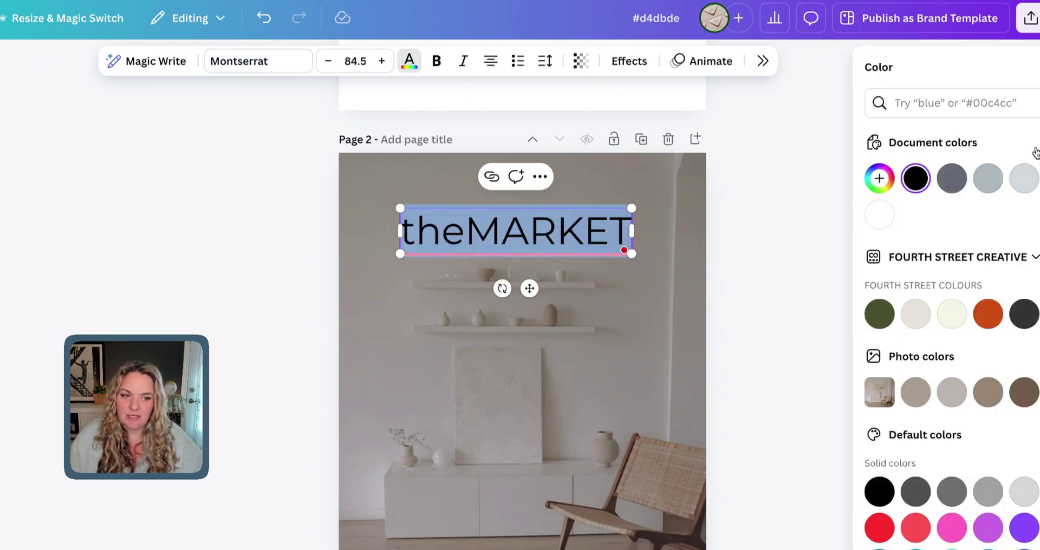
{"action": "left_click", "coordinate": [1021, 191]}
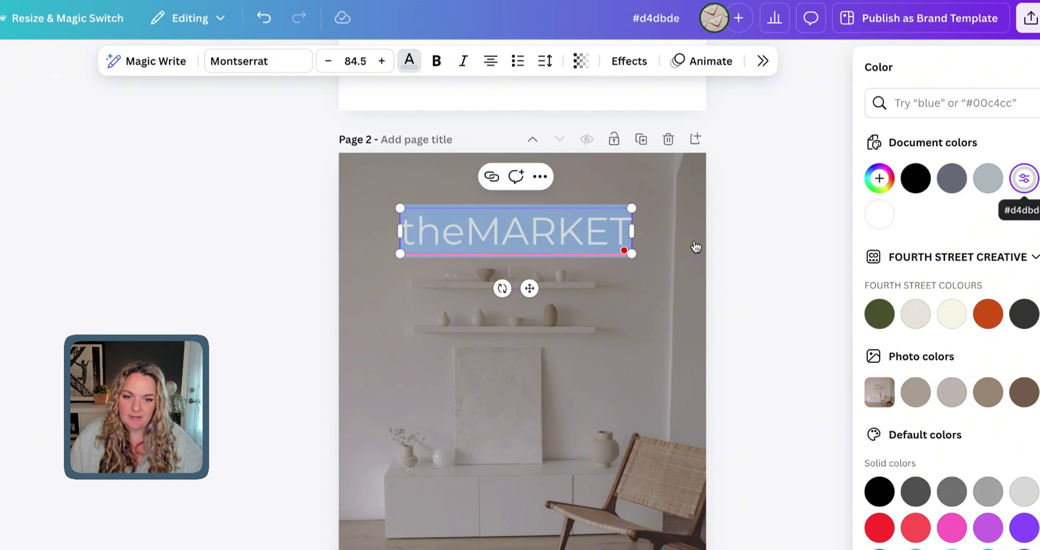
Centre the title horizontally on page 2 and make the word MARKET bold
{"action": "left_click", "coordinate": [715, 246]}
{"action": "left_click_drag", "start_coordinate": [512, 232], "coordinate": [640, 247]}
{"action": "left_click", "coordinate": [521, 243]}
{"action": "left_click", "coordinate": [437, 60]}
{"action": "left_click", "coordinate": [474, 340]}
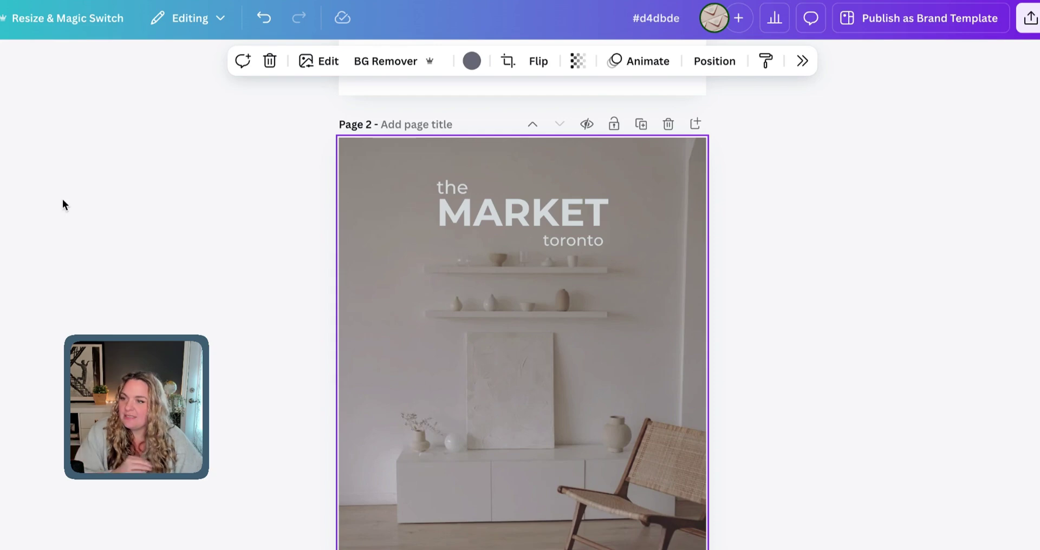
Place a bar chart from Elements > Charts on page 2, shrink it, and colour it dark grey
{"action": "left_click", "coordinate": [1, 201]}
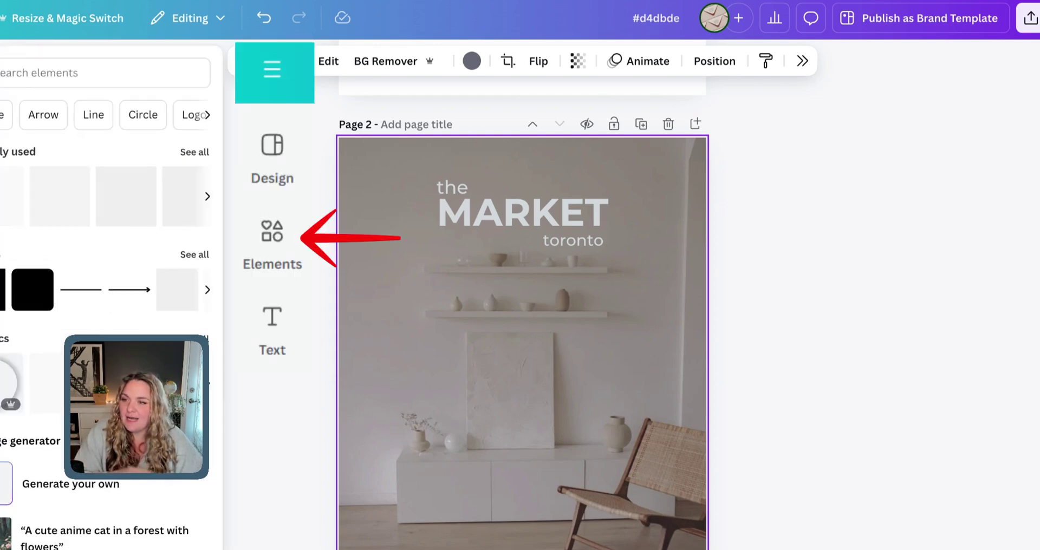
{"action": "scroll", "coordinate": [92, 111], "scroll_direction": "right", "scroll_amount": 10}
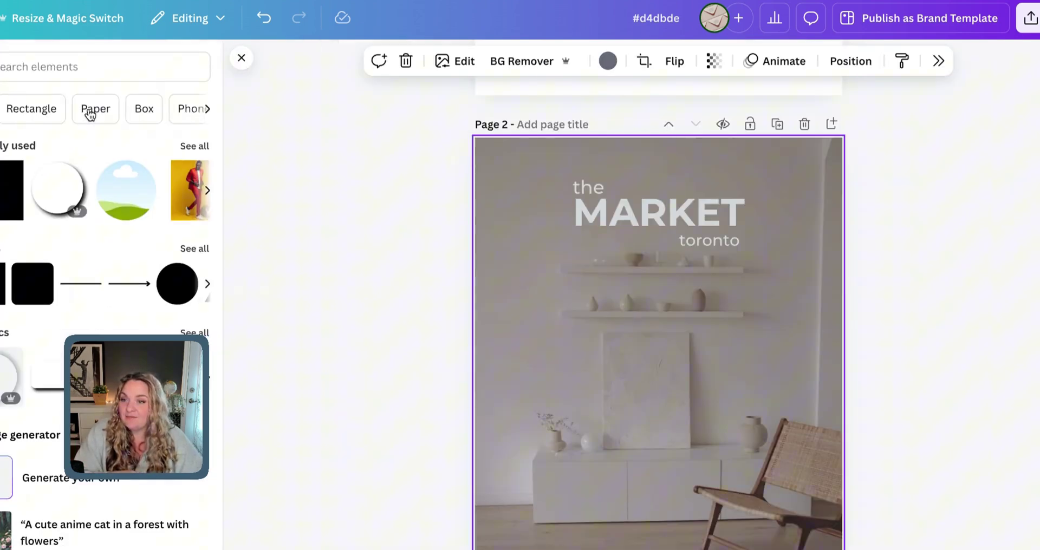
{"action": "scroll", "coordinate": [110, 185], "scroll_direction": "down", "scroll_amount": 15}
{"action": "scroll", "coordinate": [108, 185], "scroll_direction": "down", "scroll_amount": 5}
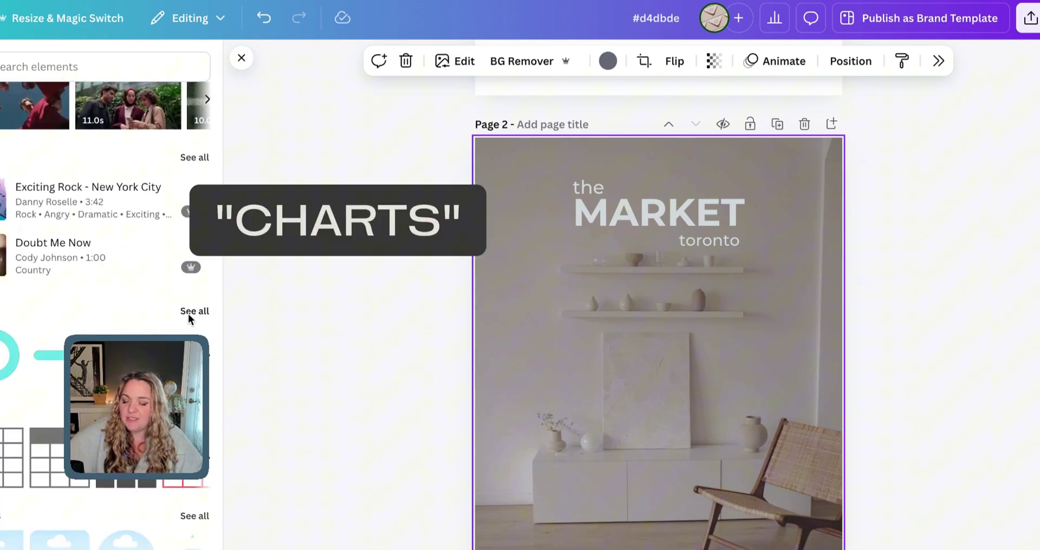
{"action": "left_click", "coordinate": [188, 310]}
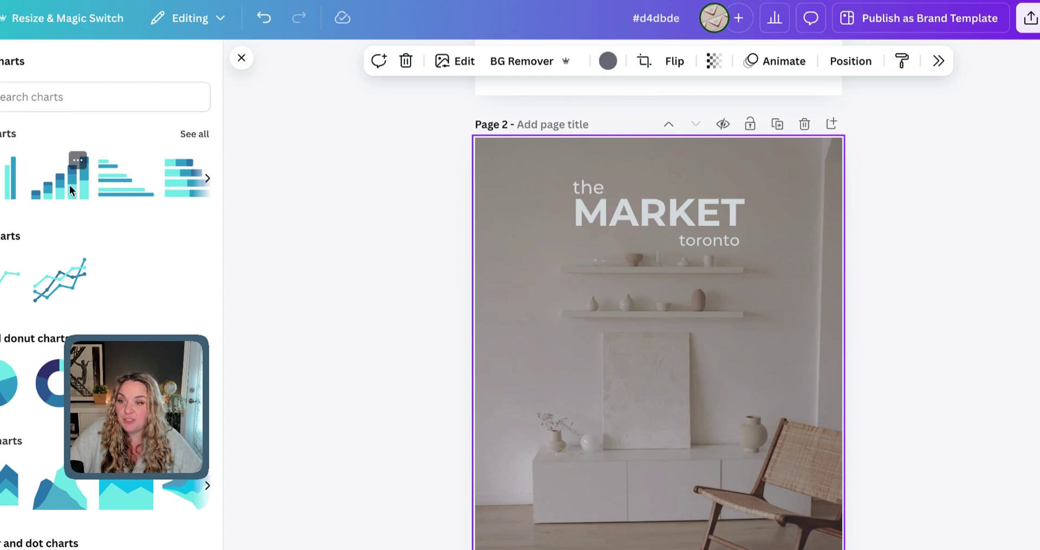
{"action": "left_click_drag", "start_coordinate": [9, 188], "coordinate": [632, 412]}
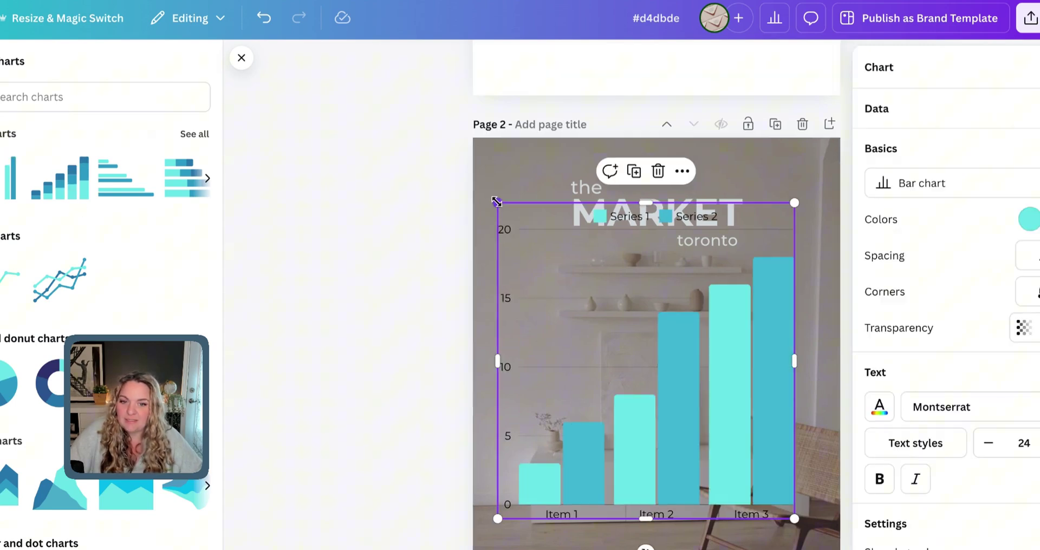
{"action": "left_click_drag", "start_coordinate": [498, 202], "coordinate": [634, 368]}
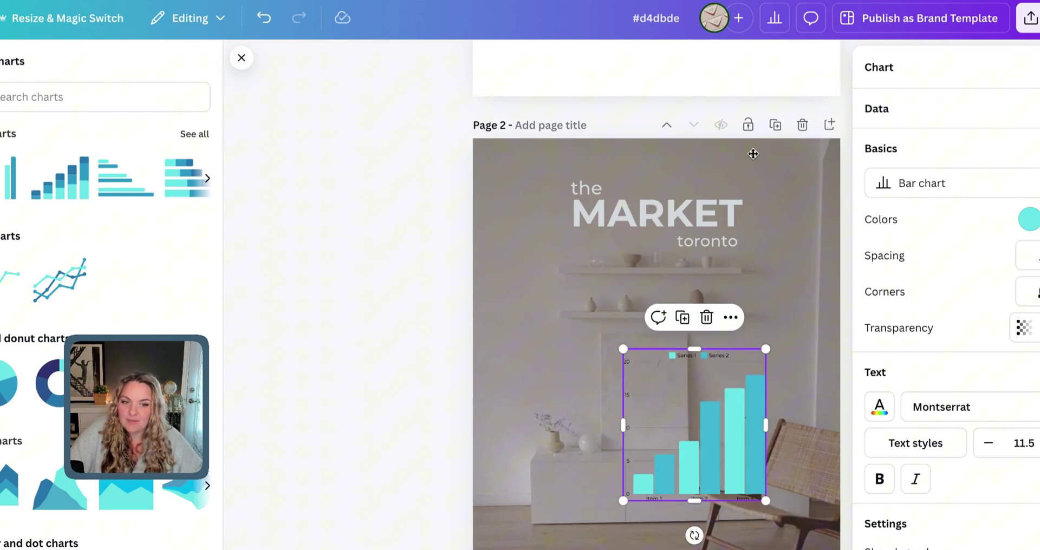
{"action": "left_click", "coordinate": [1028, 220]}
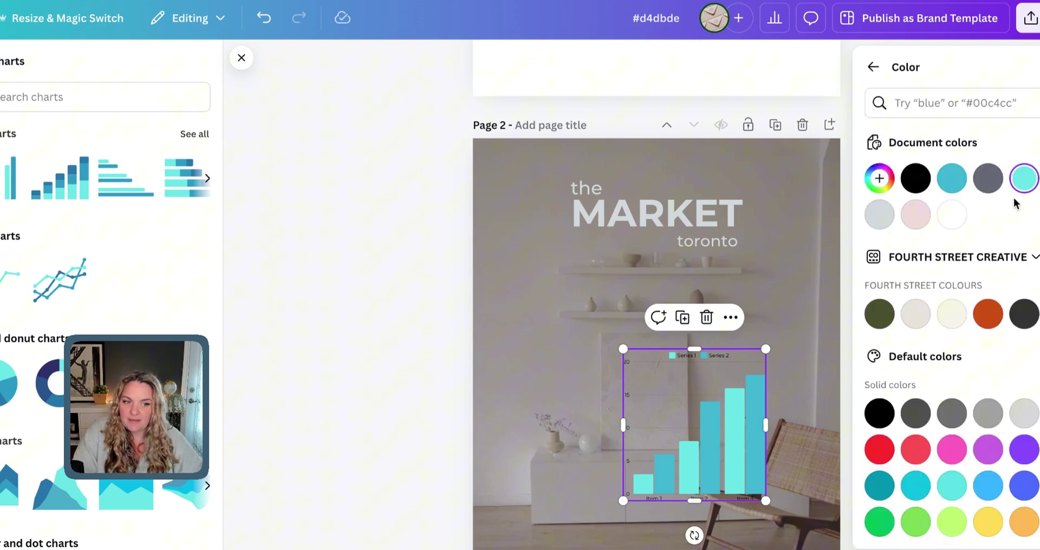
{"action": "left_click", "coordinate": [988, 179]}
Cut the chart's data table down to one row by clearing the Item 2 and Item 3 rows
{"action": "left_click", "coordinate": [925, 113]}
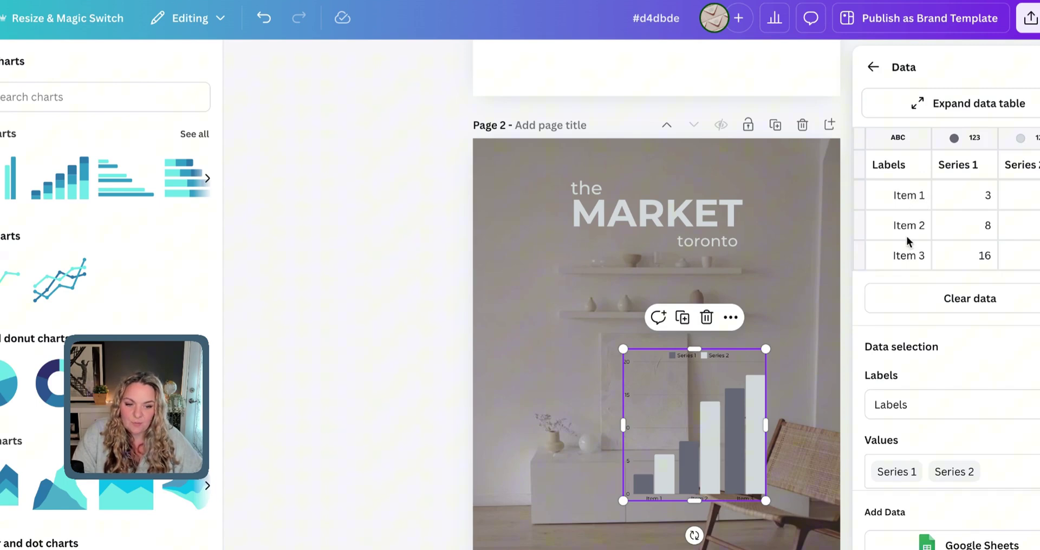
{"action": "left_click", "coordinate": [885, 194]}
{"action": "scroll", "coordinate": [884, 194], "scroll_direction": "right", "scroll_amount": 3}
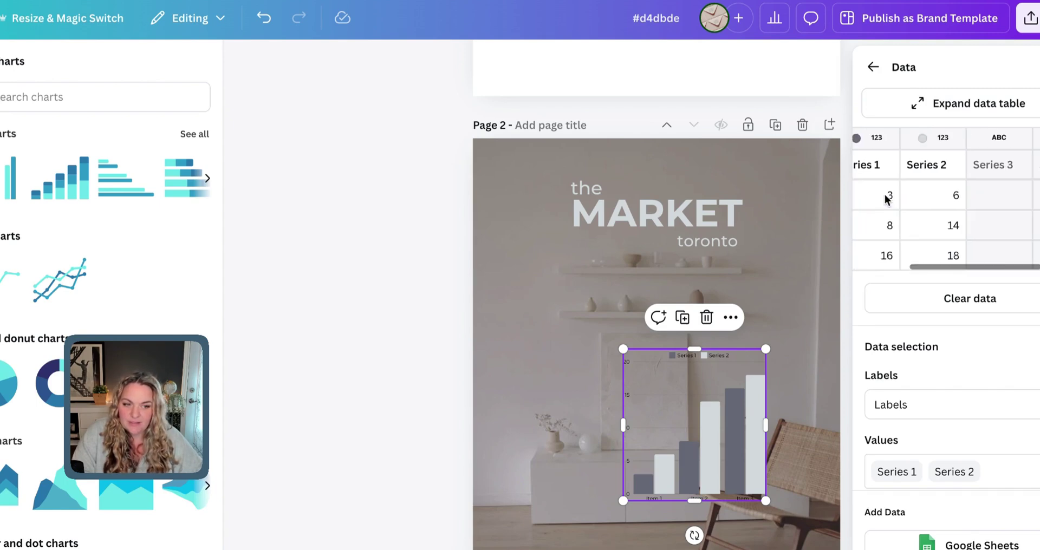
{"action": "scroll", "coordinate": [884, 194], "scroll_direction": "left", "scroll_amount": 3}
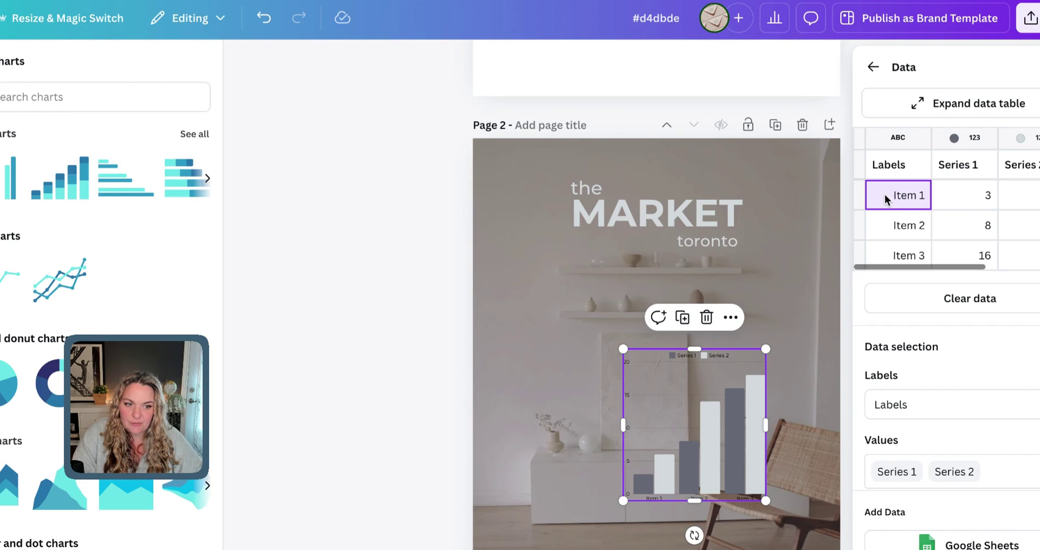
{"action": "left_click", "coordinate": [908, 226]}
{"action": "key", "text": "BackSpace"}
{"action": "left_click", "coordinate": [908, 256]}
{"action": "key", "text": "BackSpace"}
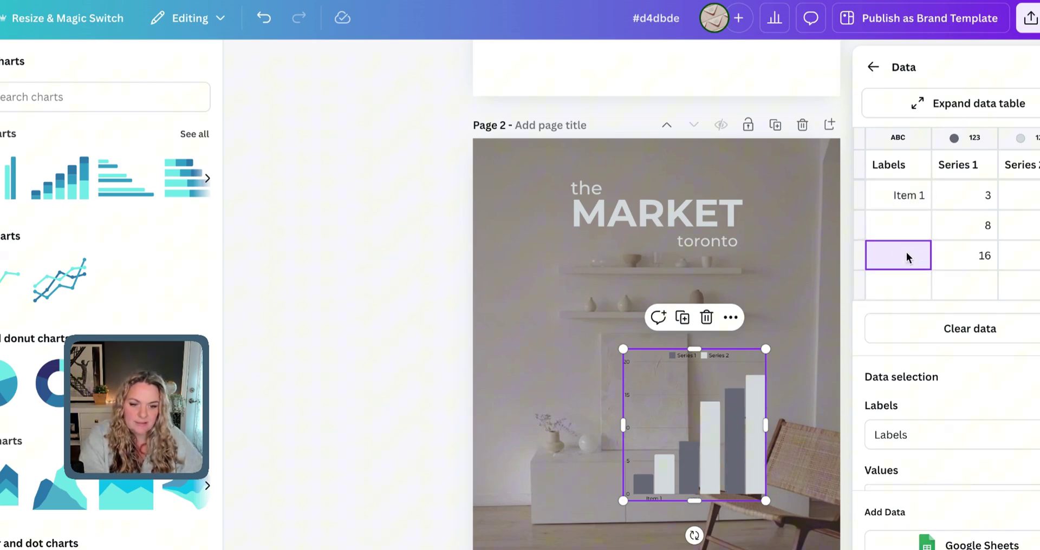
{"action": "key", "text": "Tab"}
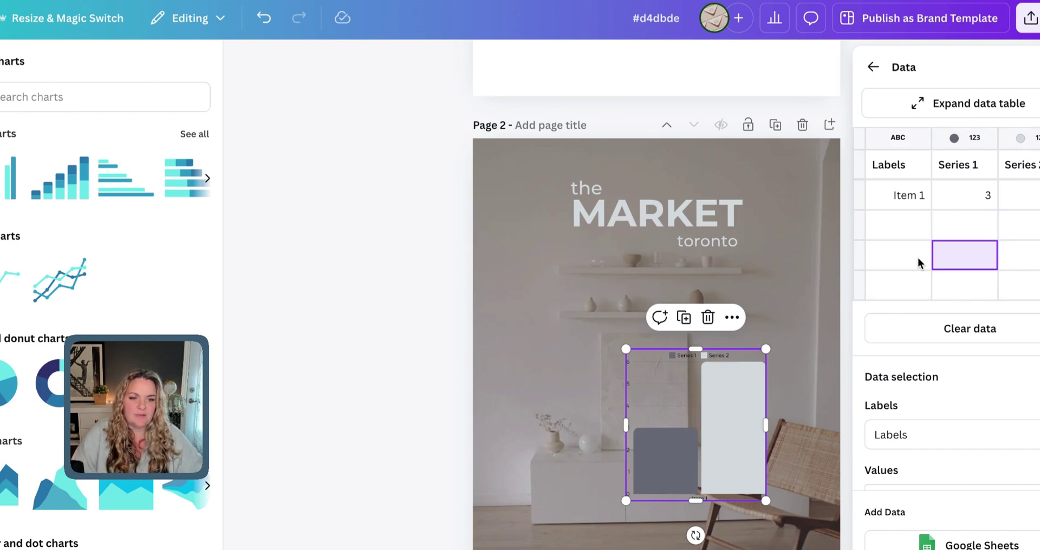
Enter 1000000 and 1500000 as the remaining item's two series values
{"action": "mouse_move", "coordinate": [666, 472]}
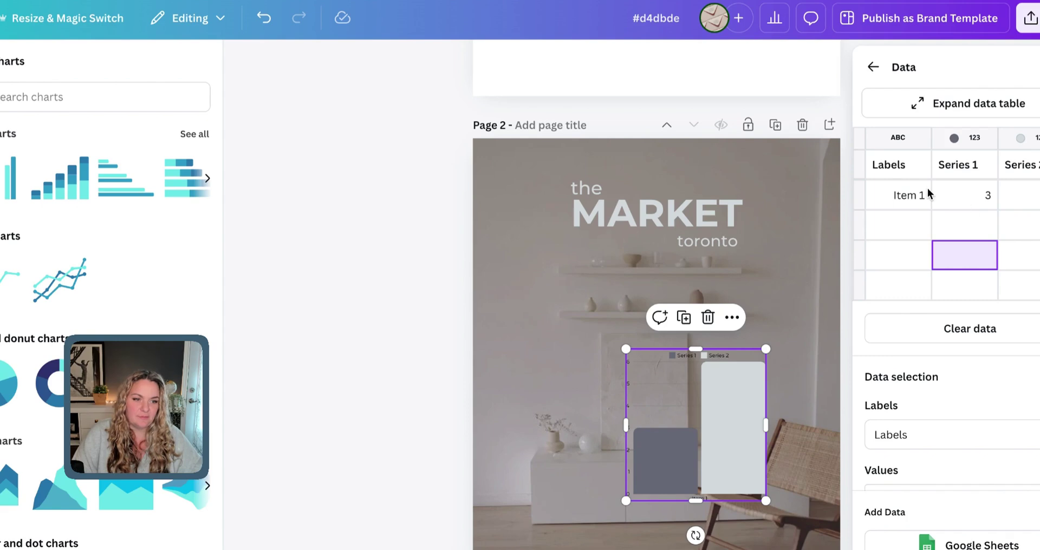
{"action": "left_click", "coordinate": [990, 197]}
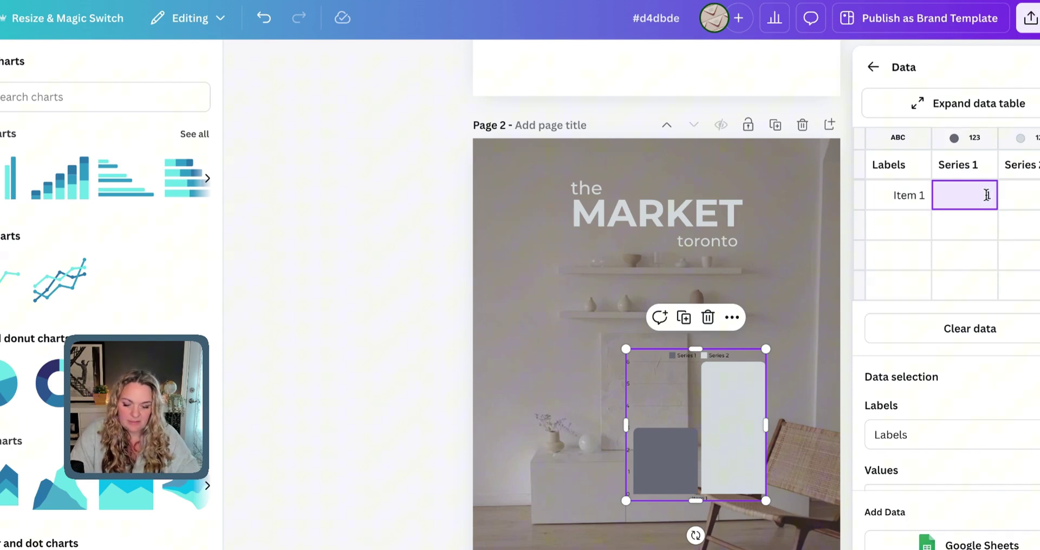
{"action": "type", "text": "1000000"}
{"action": "key", "text": "Tab"}
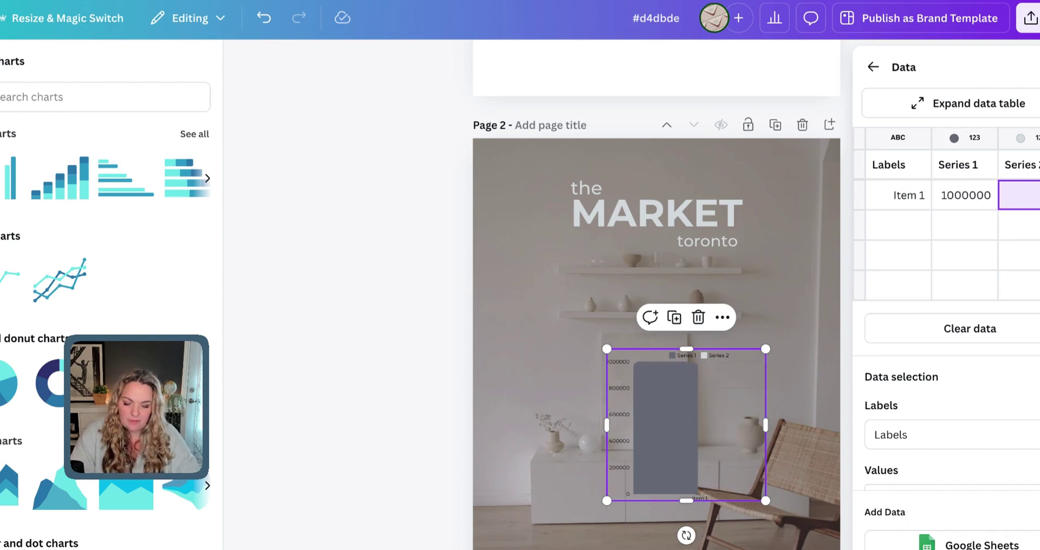
{"action": "type", "text": "1500000"}
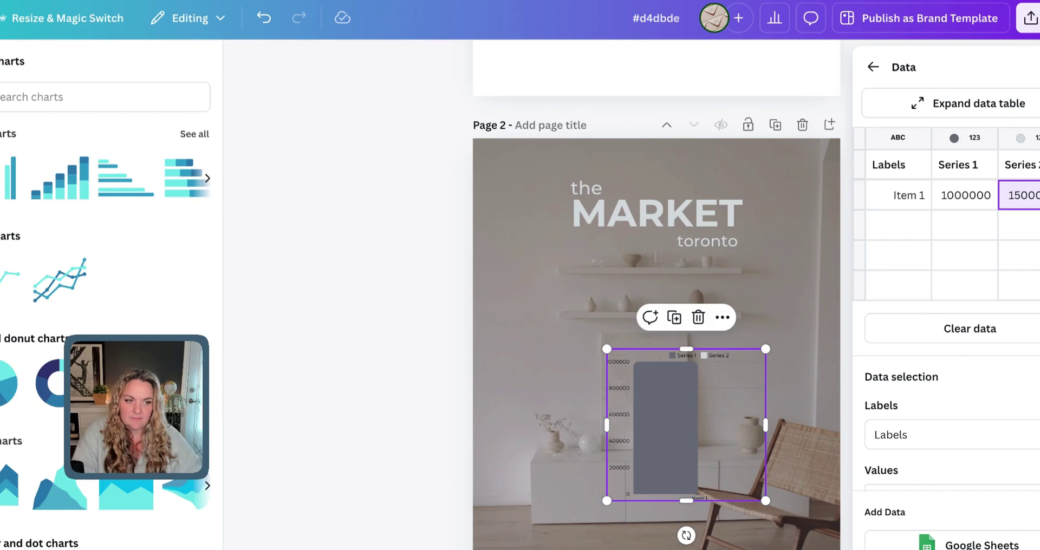
{"action": "key", "text": "Return"}
{"action": "key", "text": "Escape"}
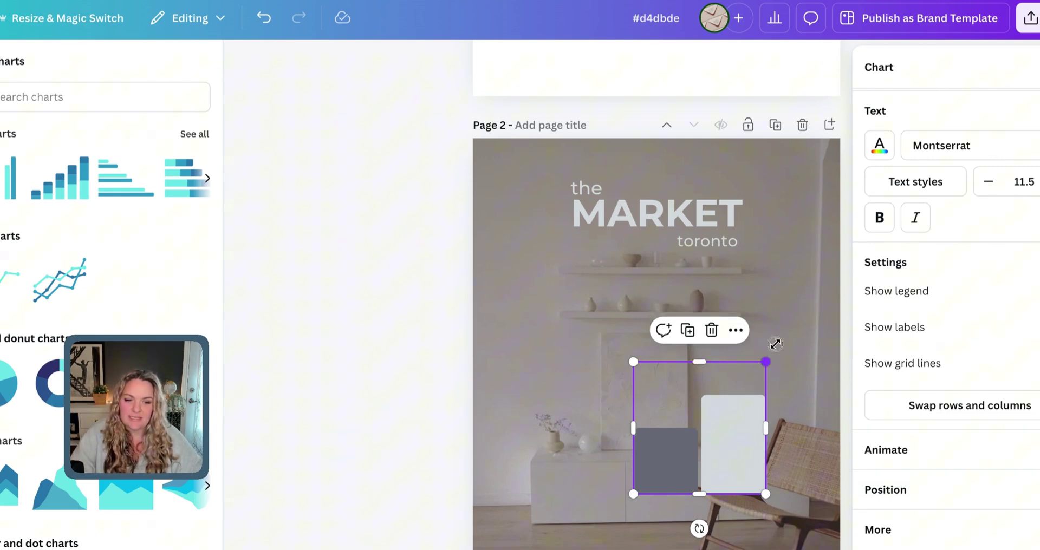
Enlarge the bar chart slightly and shift it lower-left over the room's console table
{"action": "left_click_drag", "start_coordinate": [766, 361], "coordinate": [773, 342]}
{"action": "left_click_drag", "start_coordinate": [731, 437], "coordinate": [678, 386]}
{"action": "left_click", "coordinate": [444, 433]}
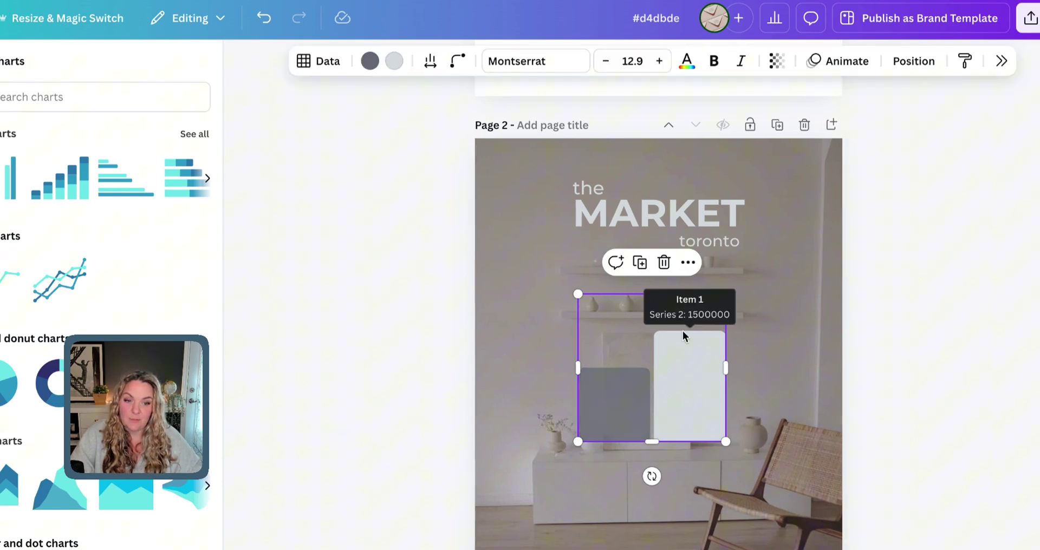
{"action": "left_click_drag", "start_coordinate": [682, 330], "coordinate": [630, 382]}
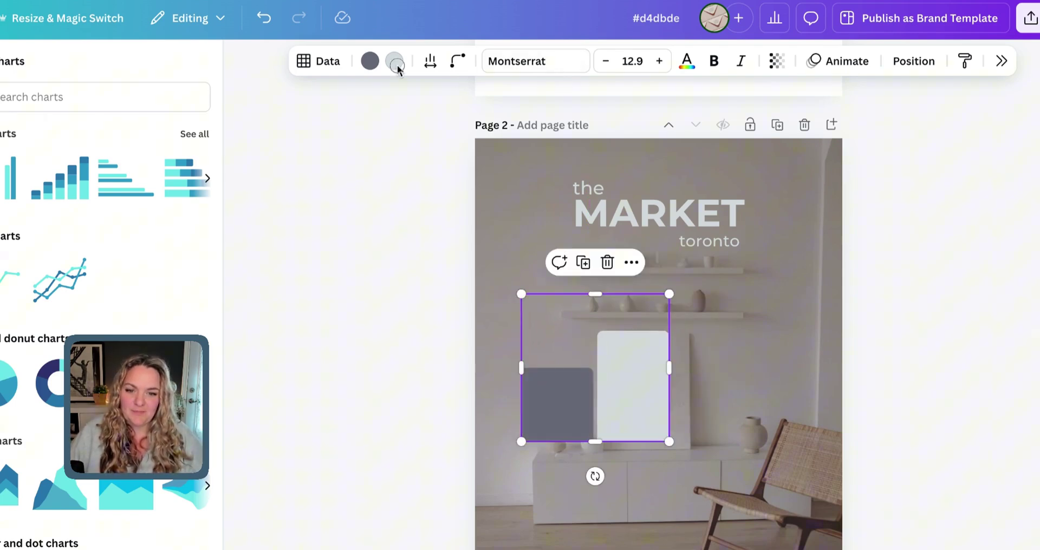
{"action": "left_click_drag", "start_coordinate": [640, 383], "coordinate": [640, 394]}
Add a bold vertical '1,000,000' label near the bottom of the dark bar
{"action": "left_click", "coordinate": [479, 426]}
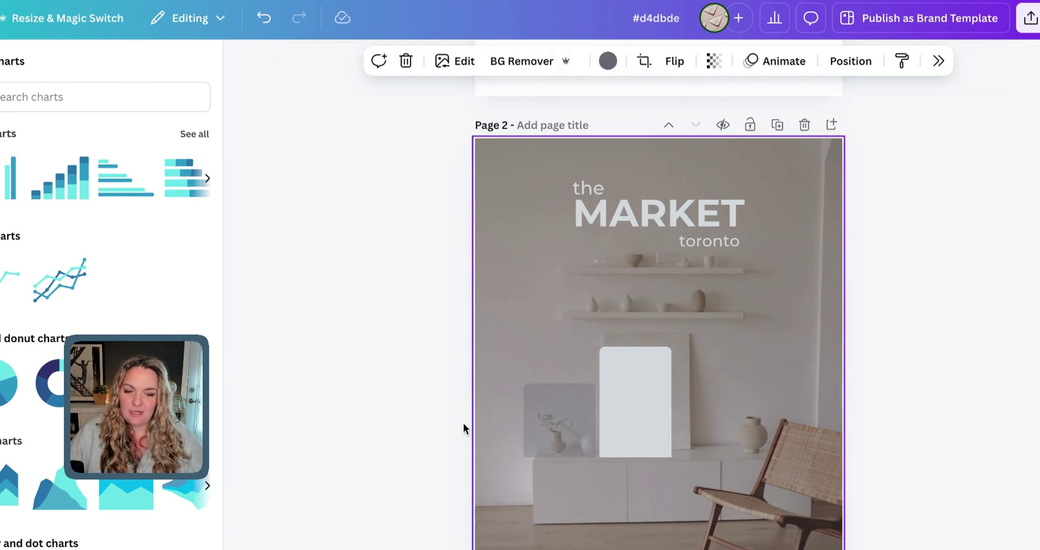
{"action": "key", "text": "t"}
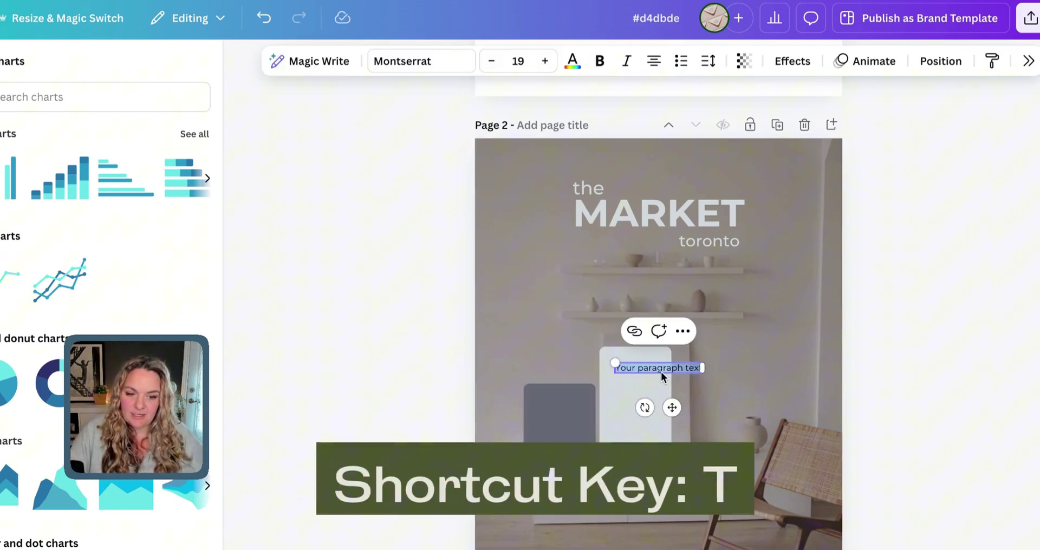
{"action": "type", "text": "1,000"}
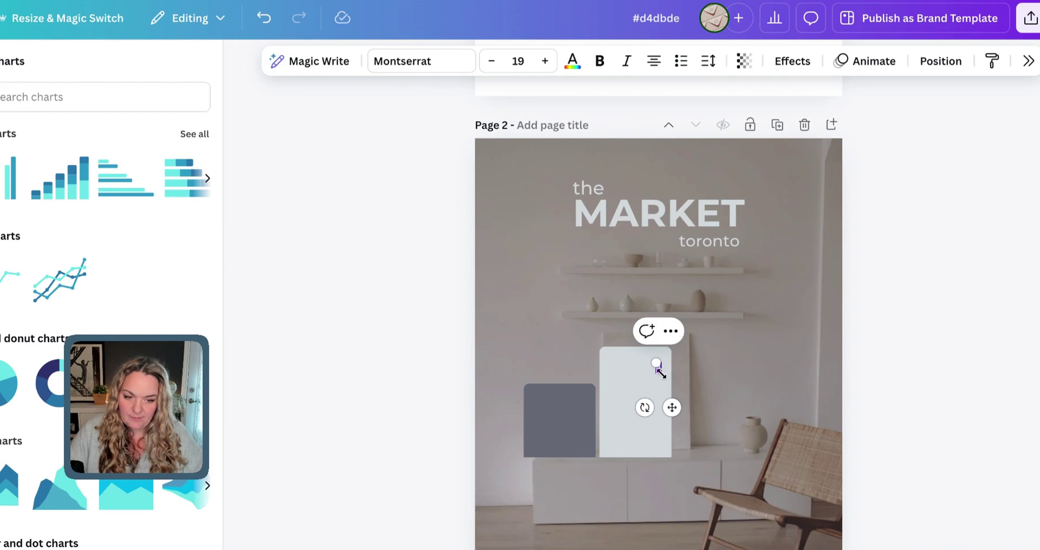
{"action": "type", "text": ",000"}
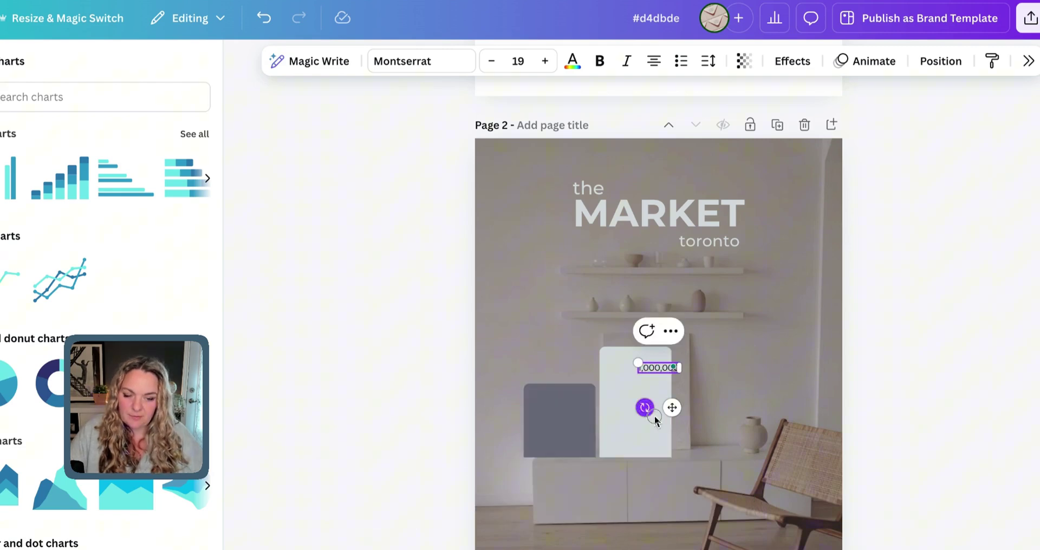
{"action": "left_click_drag", "start_coordinate": [645, 408], "coordinate": [714, 423]}
{"action": "left_click_drag", "start_coordinate": [698, 354], "coordinate": [560, 378]}
{"action": "left_click", "coordinate": [572, 61]}
{"action": "left_click", "coordinate": [599, 61]}
{"action": "mouse_move", "coordinate": [560, 412]}
{"action": "left_mouse_down"}
{"action": "mouse_move", "coordinate": [561, 433]}
{"action": "mouse_move", "coordinate": [560, 424]}
{"action": "left_mouse_up"}
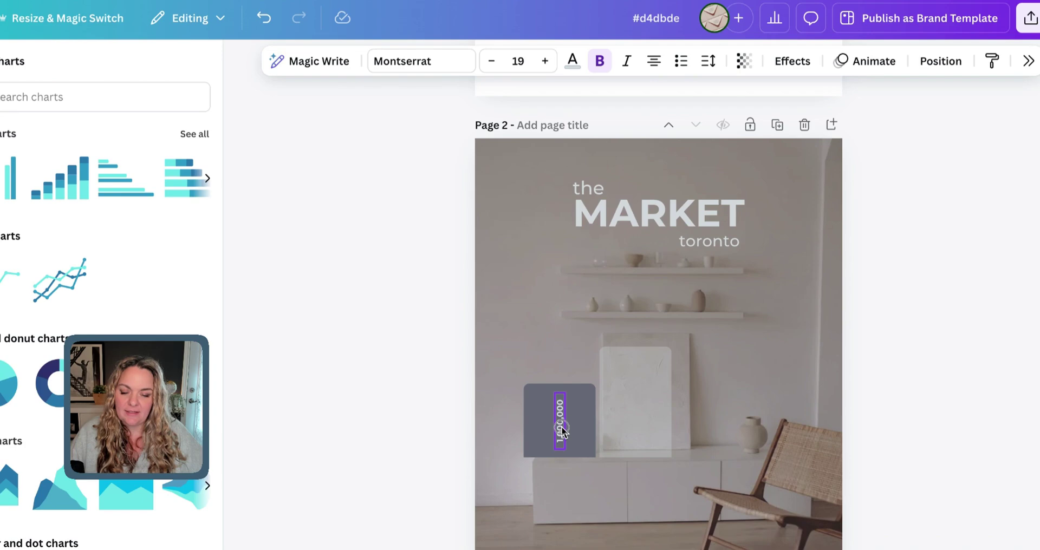
{"action": "left_click", "coordinate": [634, 406]}
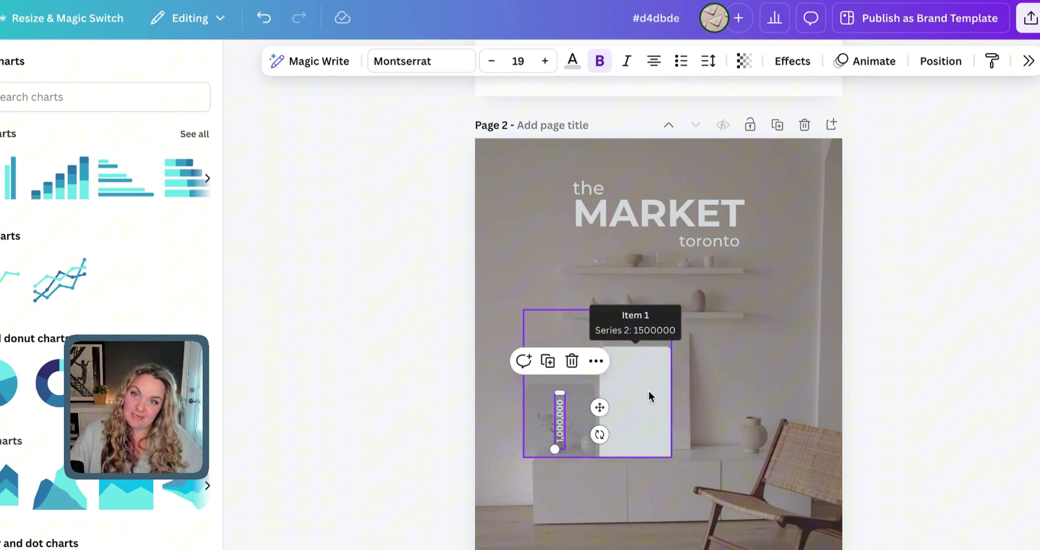
{"action": "left_click", "coordinate": [678, 492]}
Duplicate the label onto the light bar as a dark grey '1,500,000'
{"action": "left_click", "coordinate": [558, 414]}
{"action": "left_click", "coordinate": [558, 413]}
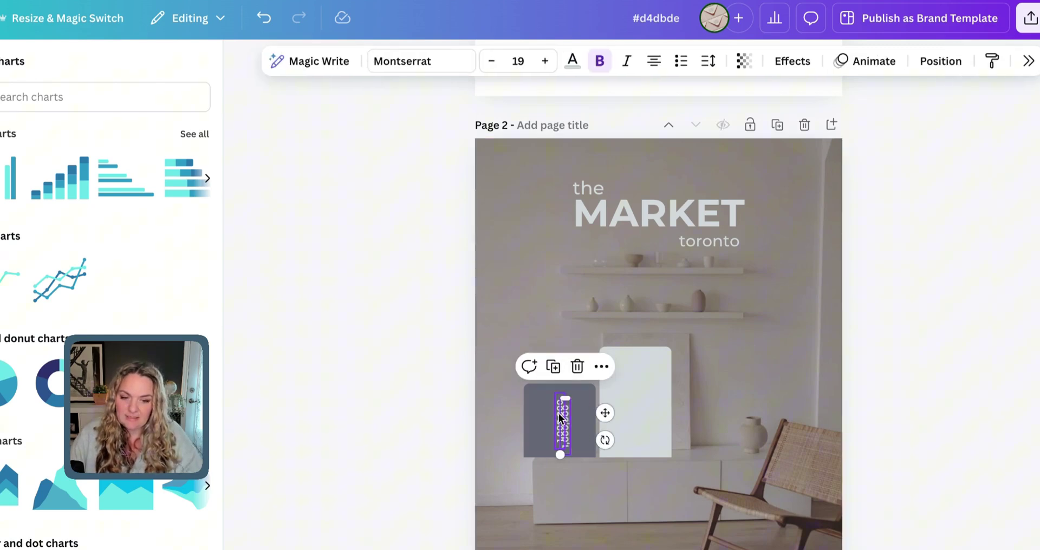
{"action": "right_click", "coordinate": [562, 414]}
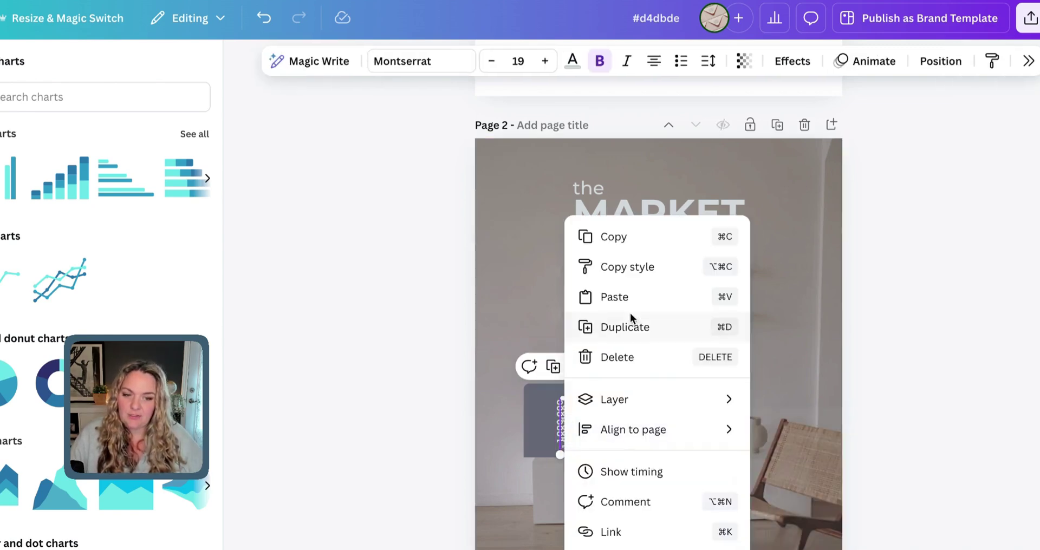
{"action": "left_click", "coordinate": [722, 332]}
{"action": "left_click_drag", "start_coordinate": [554, 441], "coordinate": [636, 405]}
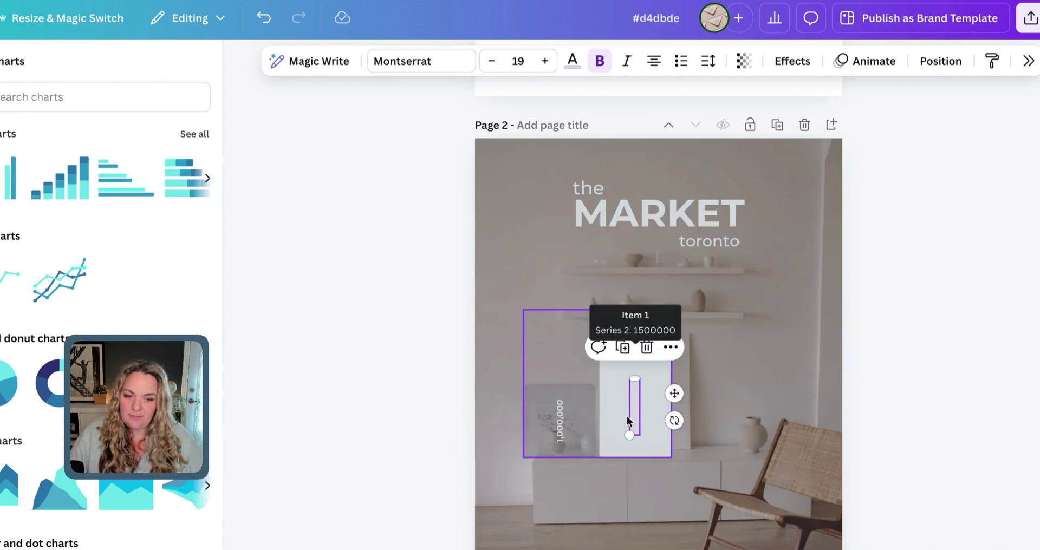
{"action": "double_click", "coordinate": [633, 405]}
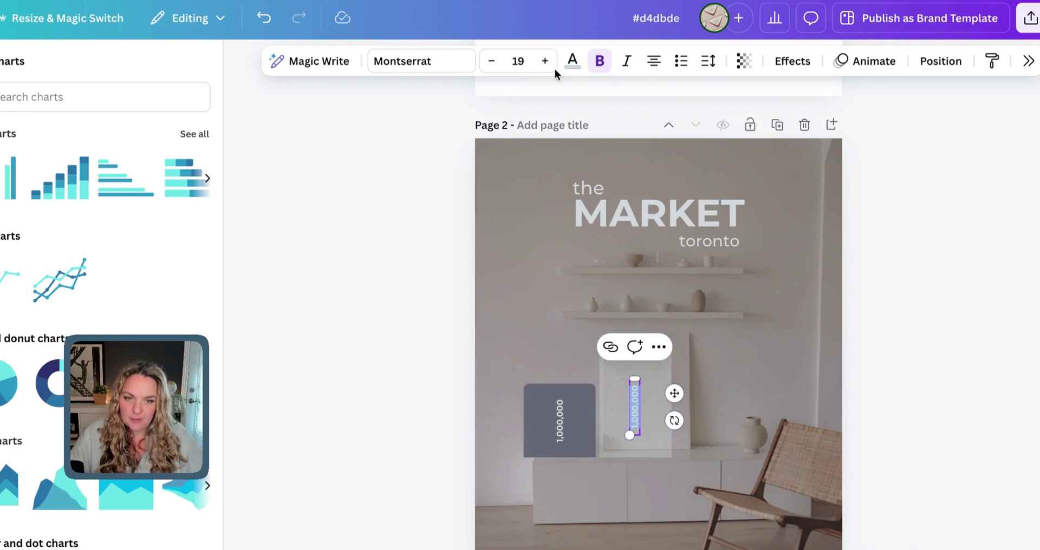
{"action": "left_click", "coordinate": [572, 60]}
{"action": "left_click", "coordinate": [952, 176]}
{"action": "left_click", "coordinate": [670, 401]}
{"action": "left_click_drag", "start_coordinate": [635, 407], "coordinate": [634, 416]}
{"action": "left_click", "coordinate": [580, 494]}
Add an enlarged 'average list price' text box below the chart bars and select its text
{"action": "key", "text": "t"}
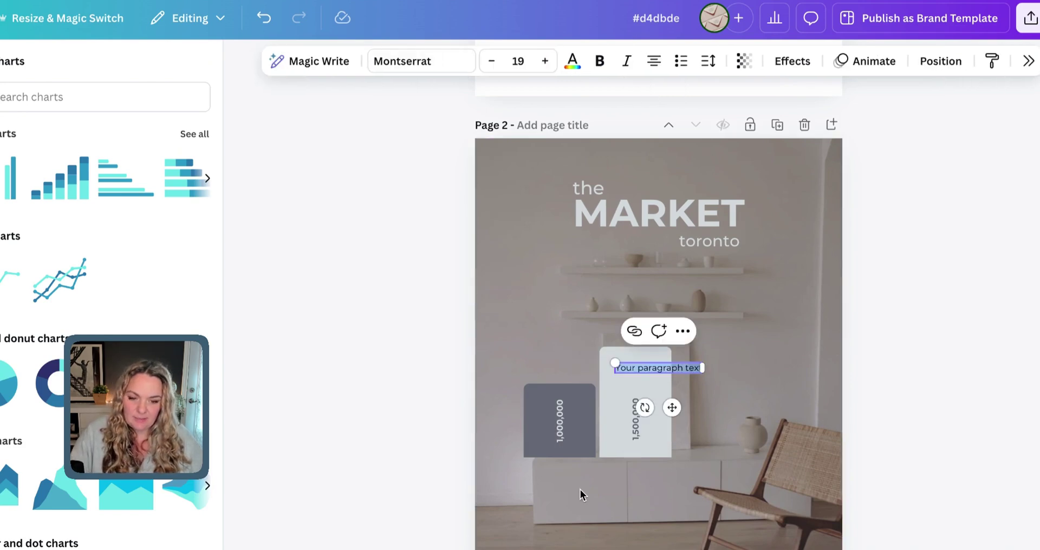
{"action": "left_click_drag", "start_coordinate": [610, 357], "coordinate": [559, 344]}
{"action": "left_click_drag", "start_coordinate": [648, 406], "coordinate": [609, 523]}
{"action": "type", "text": "average list price"}
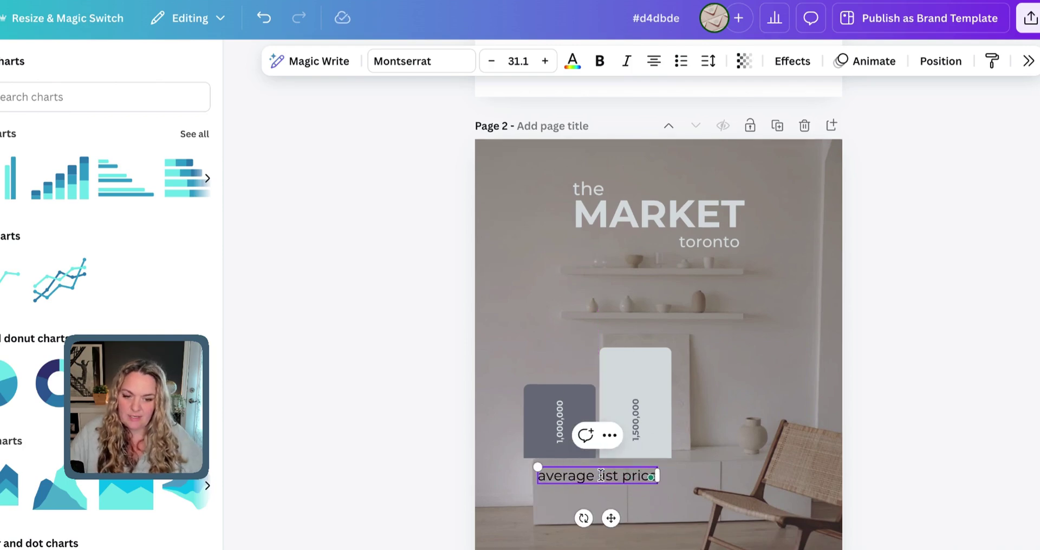
{"action": "key", "text": "ctrl+a"}
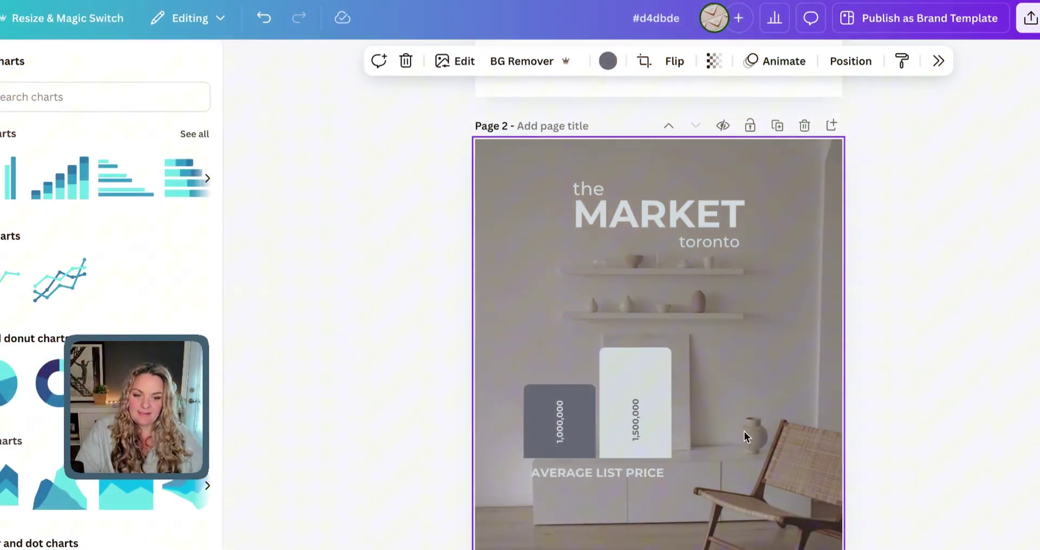
Duplicate the price chart, shrink the copy beside the original, and set its first value to 998,000
{"action": "left_click", "coordinate": [565, 387]}
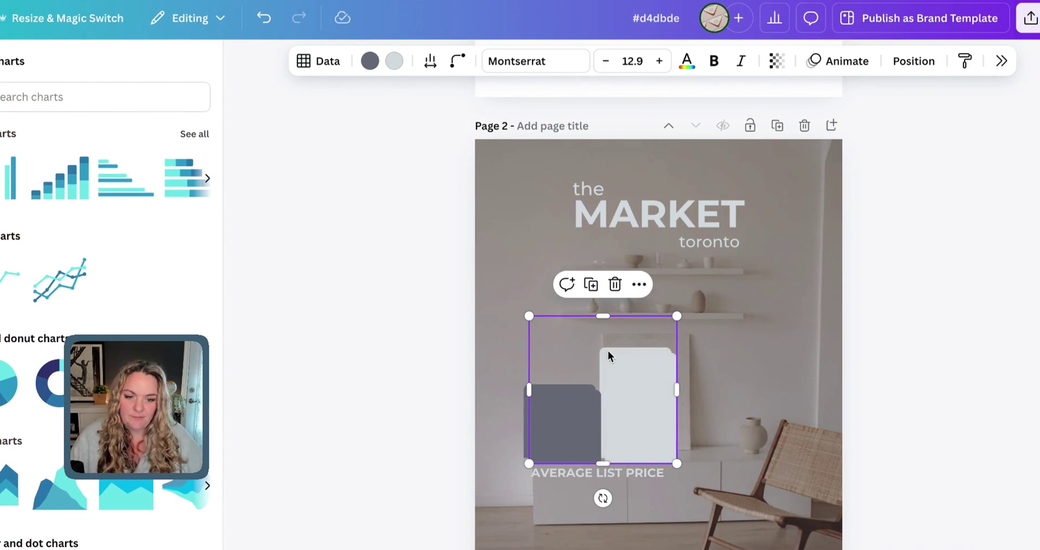
{"action": "key", "text": "ctrl+d"}
{"action": "left_click_drag", "start_coordinate": [671, 315], "coordinate": [729, 368]}
{"action": "left_click_drag", "start_coordinate": [747, 428], "coordinate": [741, 430]}
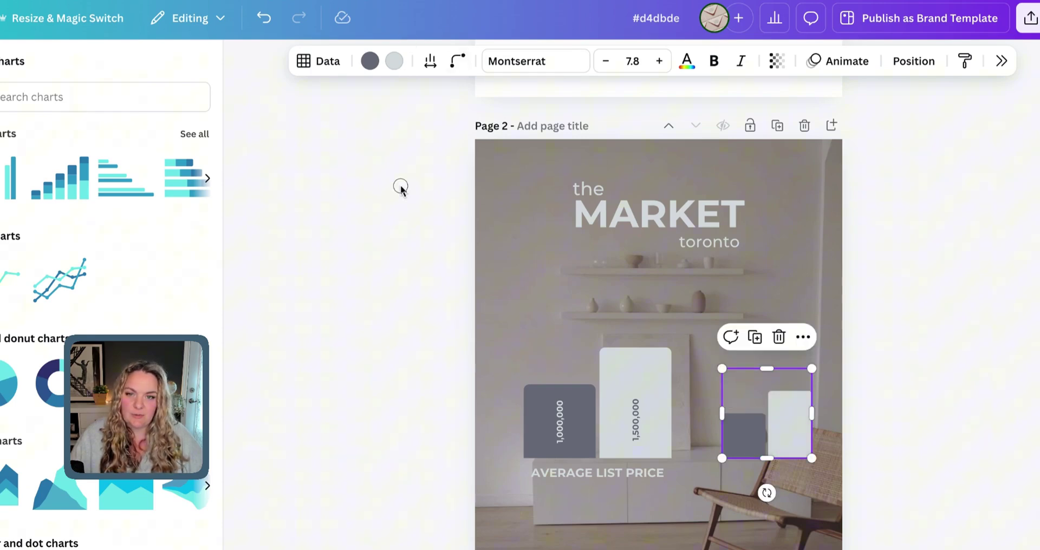
{"action": "left_click", "coordinate": [327, 60]}
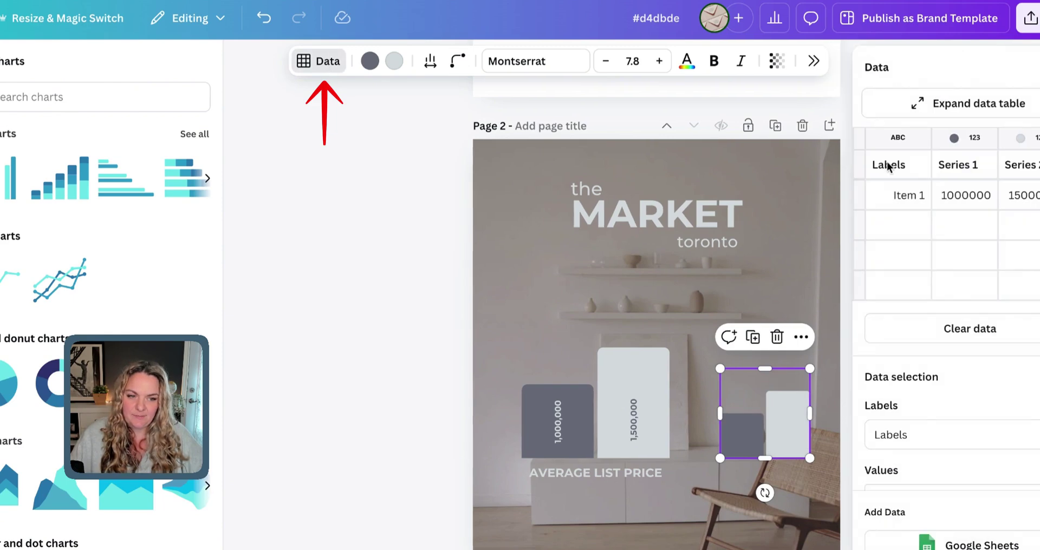
{"action": "double_click", "coordinate": [949, 195]}
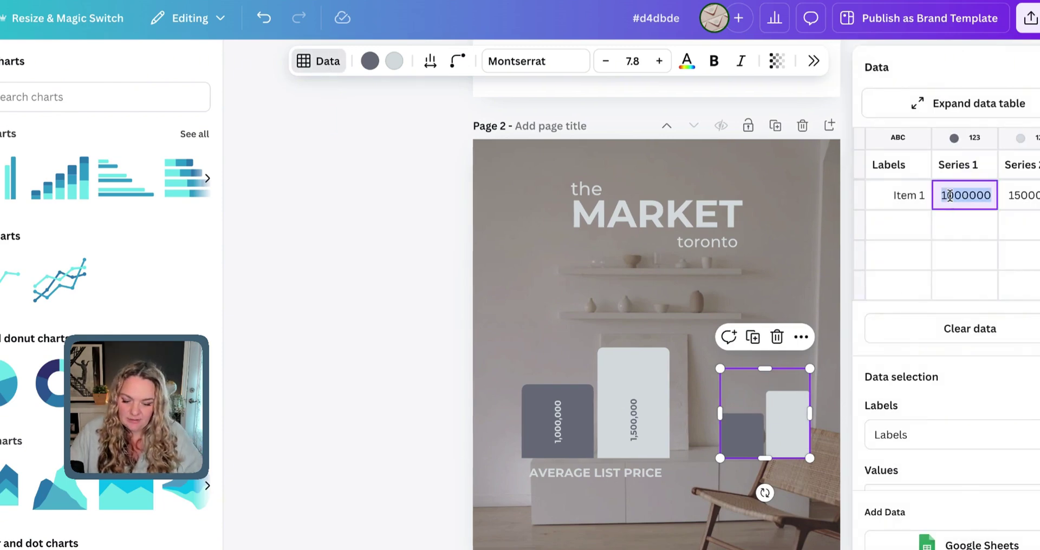
{"action": "type", "text": "998,000"}
{"action": "key", "text": "Escape"}
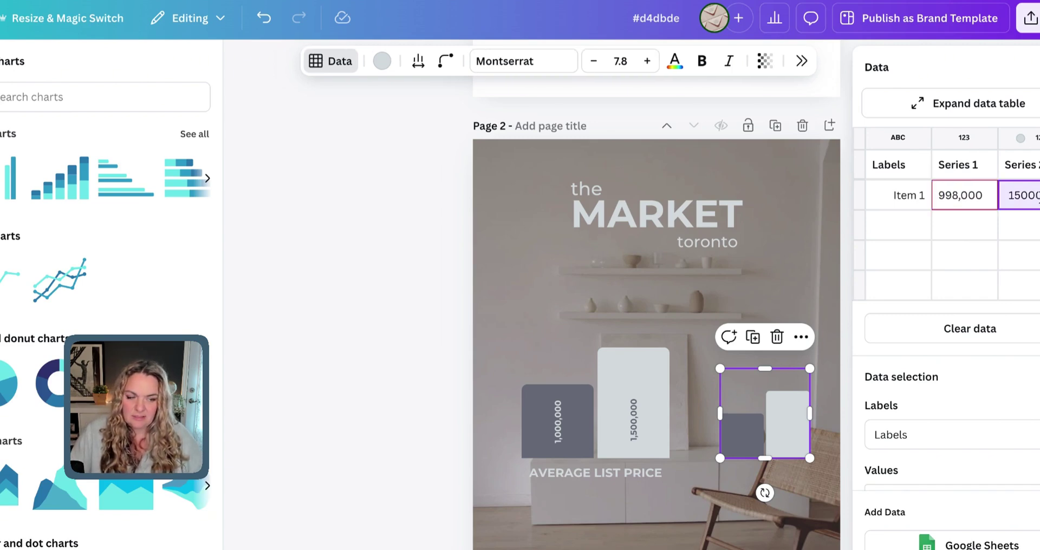
{"action": "key", "text": "ctrl+a"}
{"action": "left_click", "coordinate": [1014, 255]}
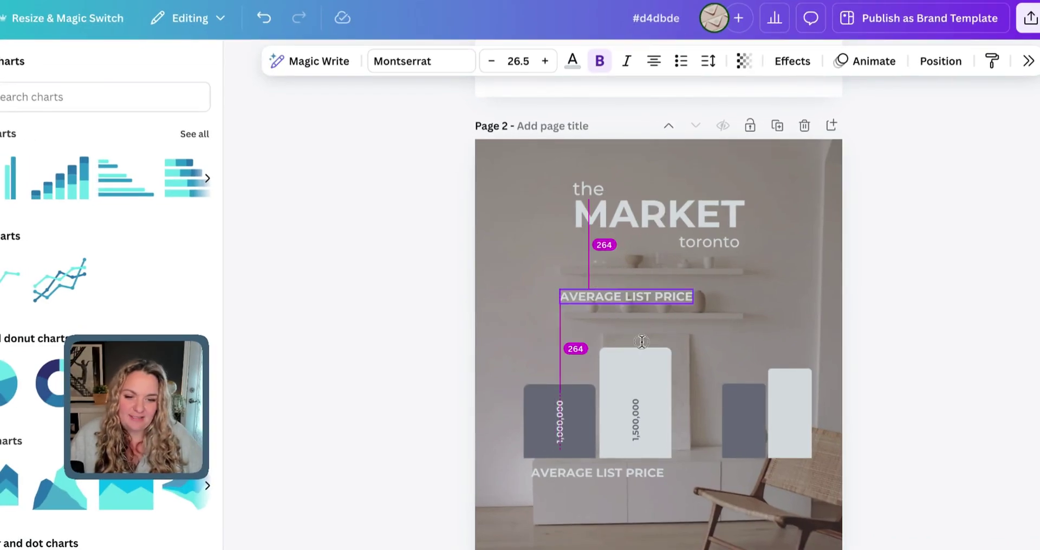
Shrink a copy of the caption and centre it above the left bar as SEMI-DETACHED
{"action": "left_click_drag", "start_coordinate": [642, 341], "coordinate": [640, 340]}
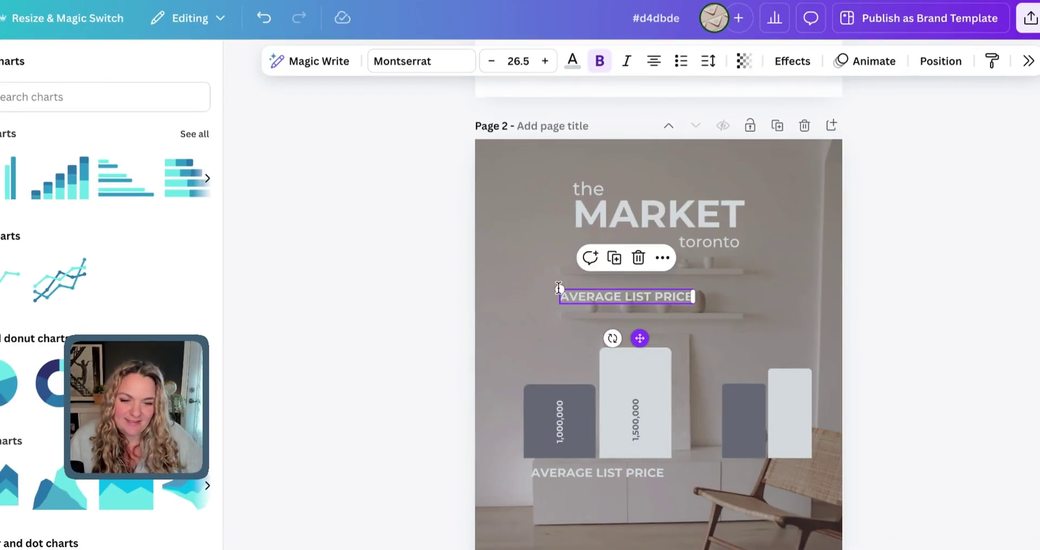
{"action": "left_click_drag", "start_coordinate": [560, 289], "coordinate": [634, 309]}
{"action": "left_click_drag", "start_coordinate": [678, 337], "coordinate": [649, 371]}
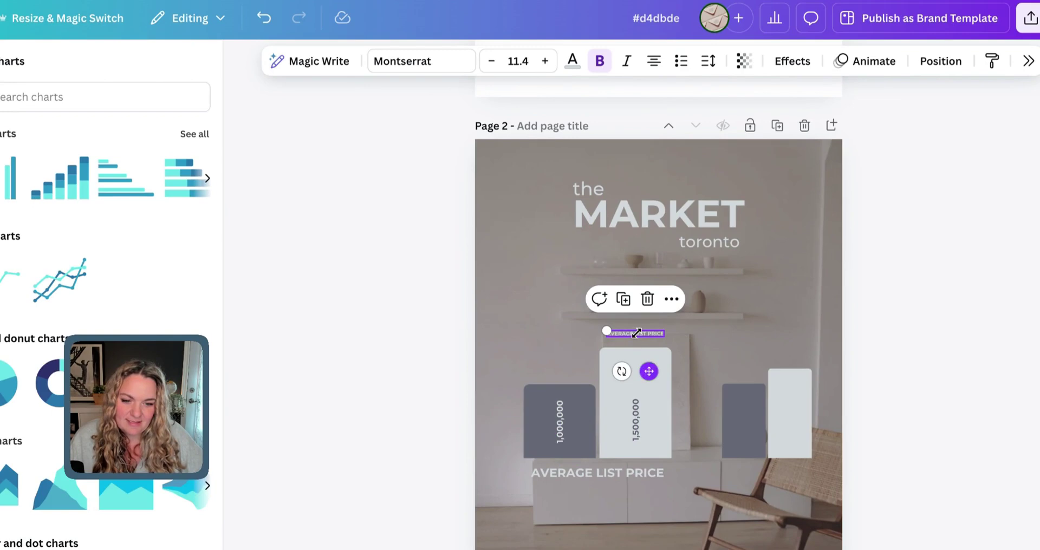
{"action": "double_click", "coordinate": [637, 332]}
{"action": "type", "text": "2023"}
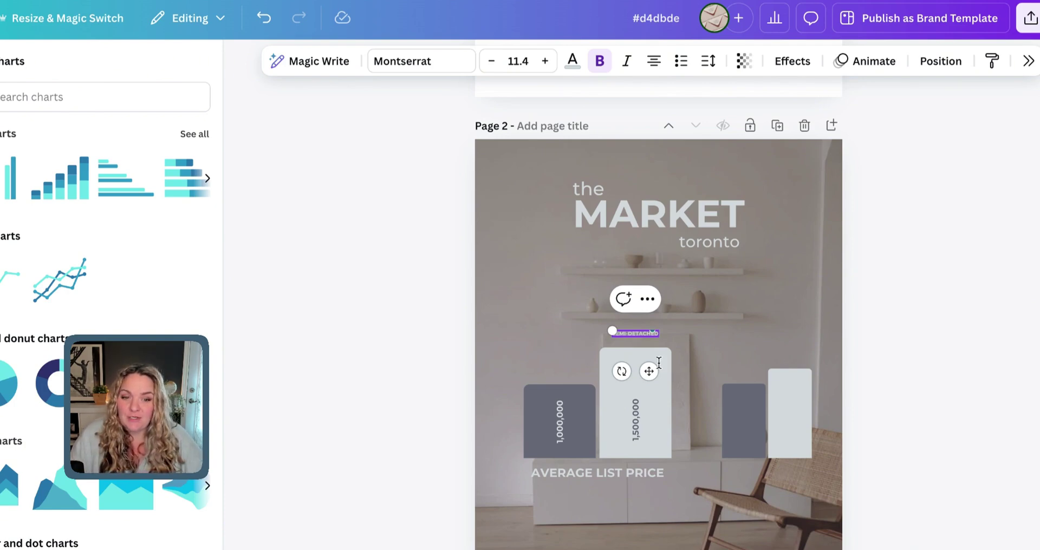
{"action": "left_click_drag", "start_coordinate": [649, 371], "coordinate": [573, 412]}
Retype the small label above the right, taller bar as DETACHED
{"action": "left_click", "coordinate": [641, 333]}
{"action": "type", "text": "DETACHED"}
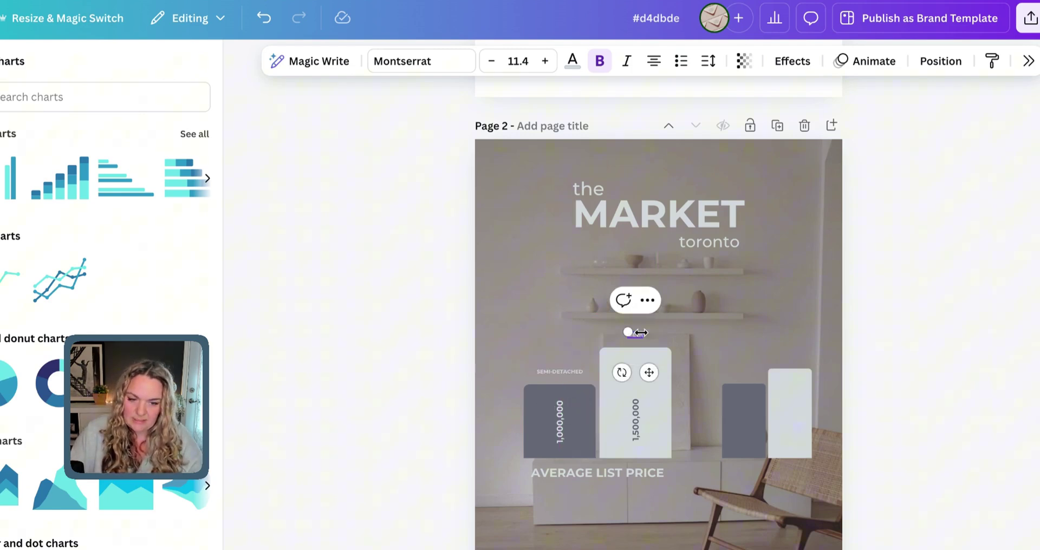
{"action": "left_click", "coordinate": [671, 338]}
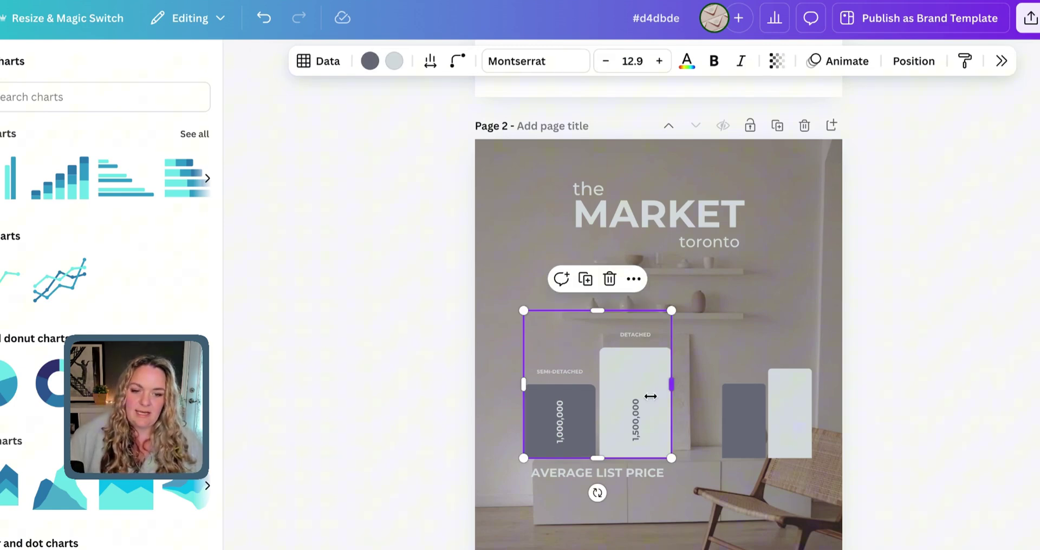
{"action": "left_click", "coordinate": [679, 519]}
Resize the small bar chart by its corner so it becomes squarer
{"action": "left_click", "coordinate": [565, 376]}
{"action": "left_click", "coordinate": [763, 412]}
{"action": "left_click_drag", "start_coordinate": [812, 354], "coordinate": [801, 378]}
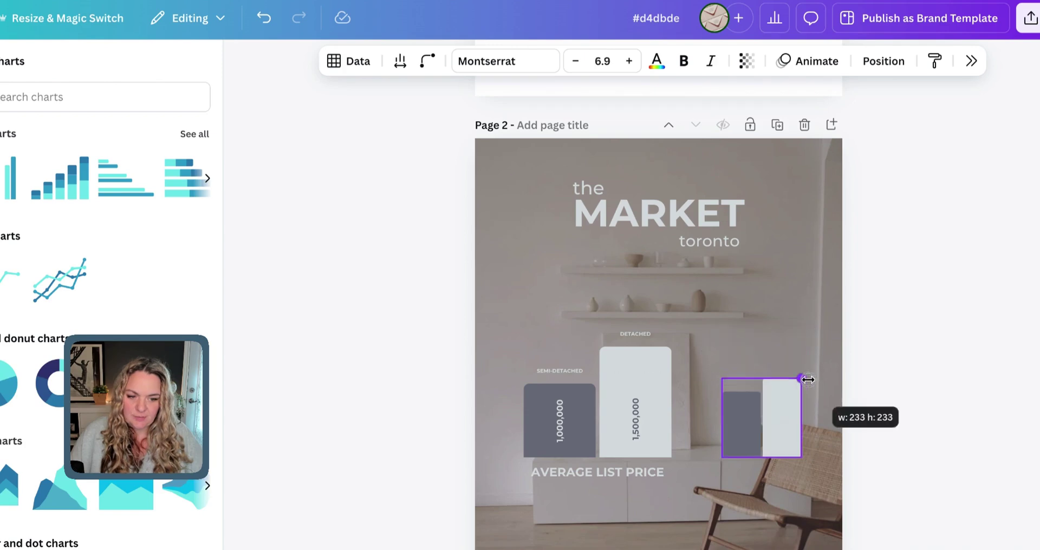
Copy the 1,000,000 and 1,500,000 value labels onto the small chart's two bars
{"action": "left_click", "coordinate": [560, 431]}
{"action": "left_click", "coordinate": [638, 428], "text": "shift"}
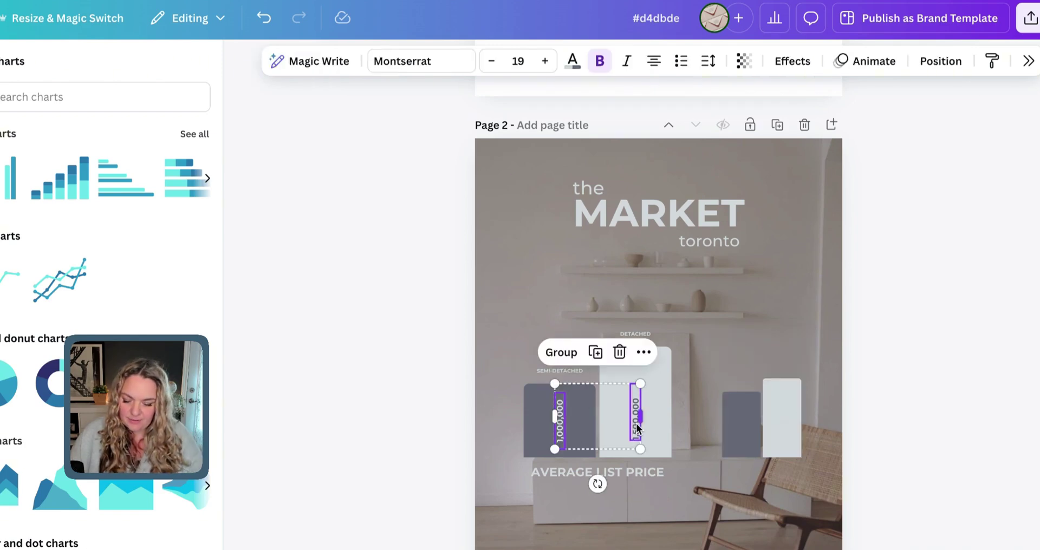
{"action": "key", "text": "shift+Right"}
{"action": "key", "text": "shift+Down"}
{"action": "left_click_drag", "start_coordinate": [639, 429], "coordinate": [813, 428]}
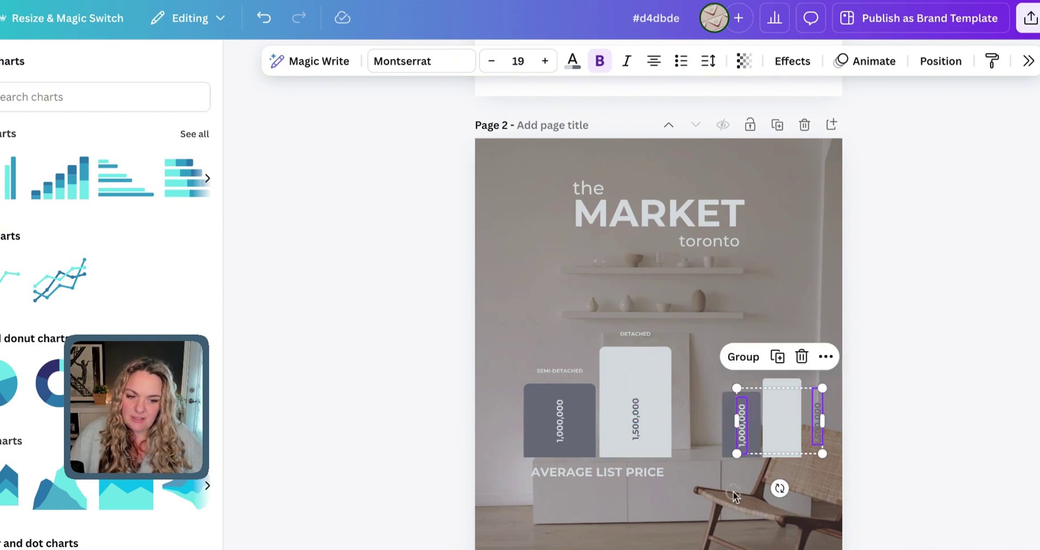
{"action": "left_click", "coordinate": [740, 429]}
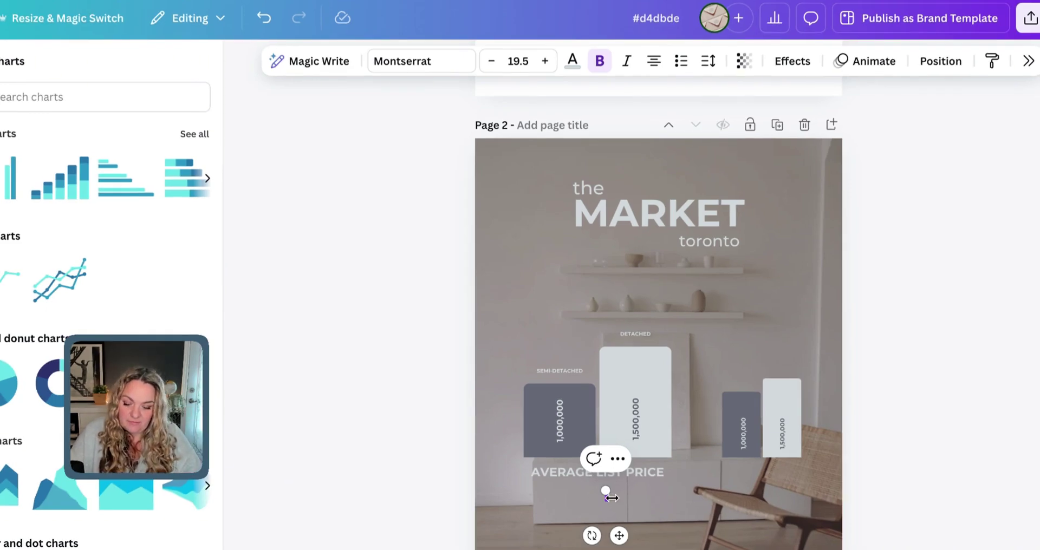
Add a small MONTH/YEAR caption beneath the AVERAGE LIST PRICE heading
{"action": "type", "text": "MONTH/ YEAR"}
{"action": "left_click_drag", "start_coordinate": [574, 491], "coordinate": [588, 493]}
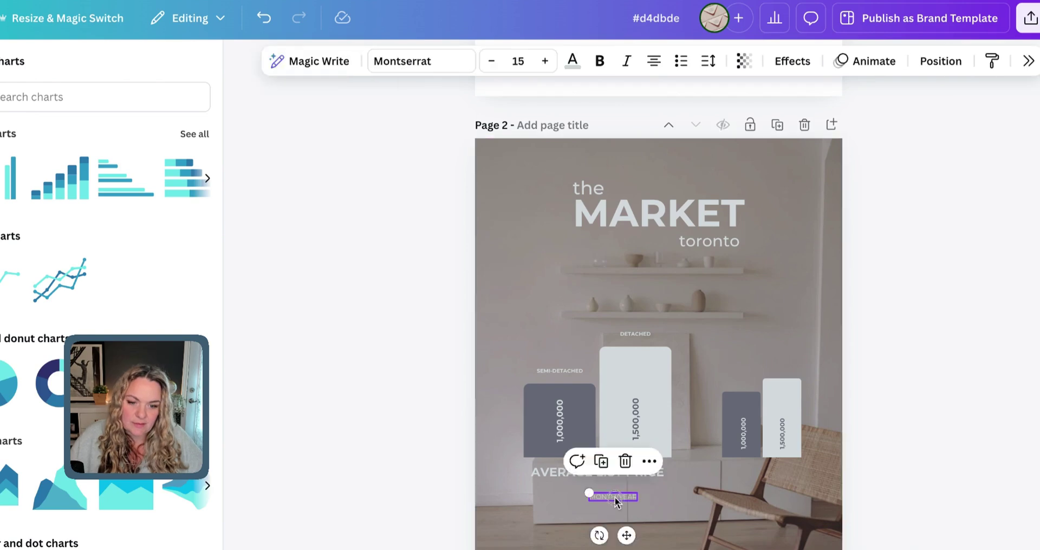
{"action": "left_click_drag", "start_coordinate": [613, 496], "coordinate": [608, 500]}
{"action": "left_click", "coordinate": [594, 490]}
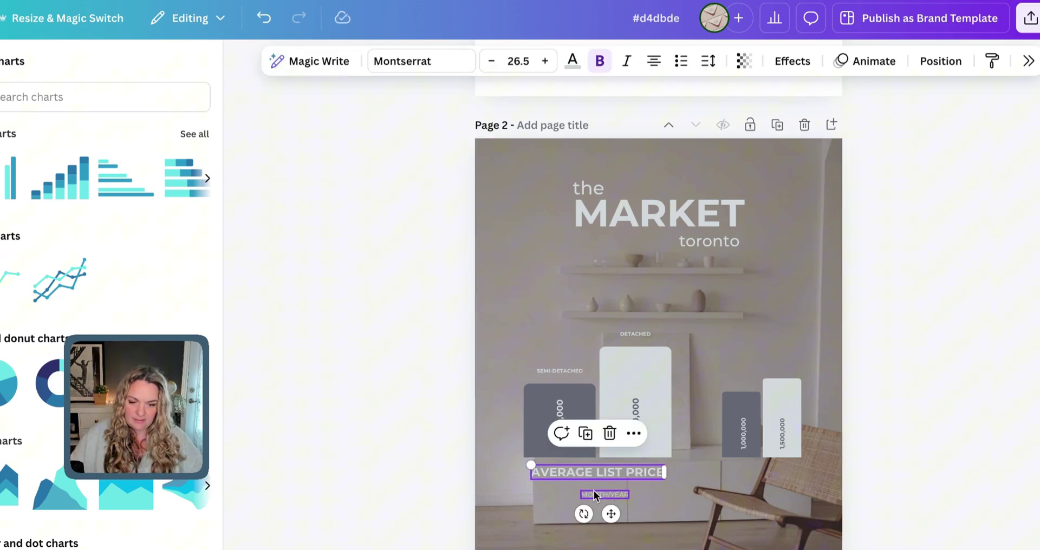
{"action": "left_click", "coordinate": [595, 497]}
Place a copy of the MONTH/YEAR caption under the small chart
{"action": "key", "text": "shift+Down"}
{"action": "key", "text": "shift+Right"}
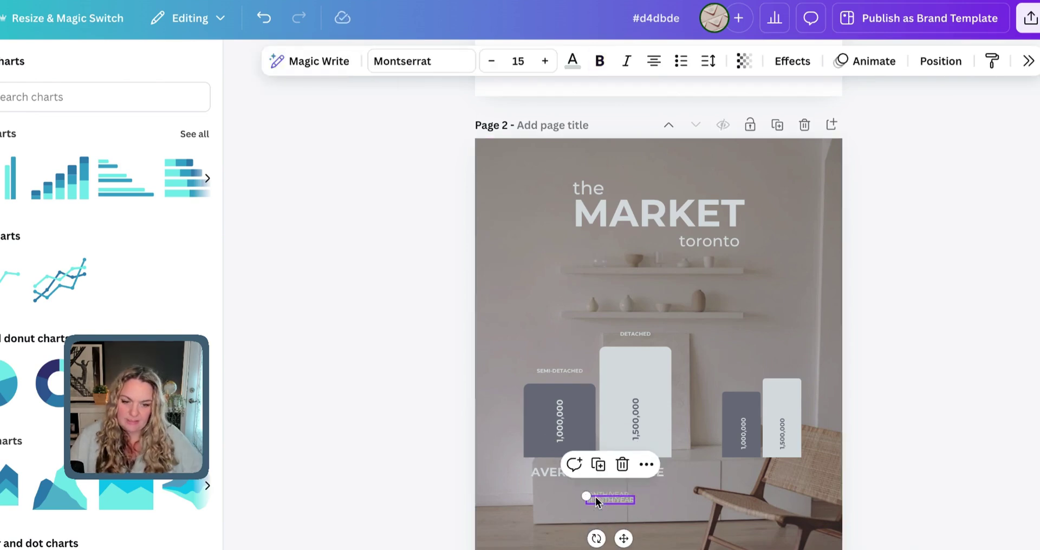
{"action": "left_click_drag", "start_coordinate": [595, 500], "coordinate": [751, 472]}
{"action": "key", "text": "ctrl+z"}
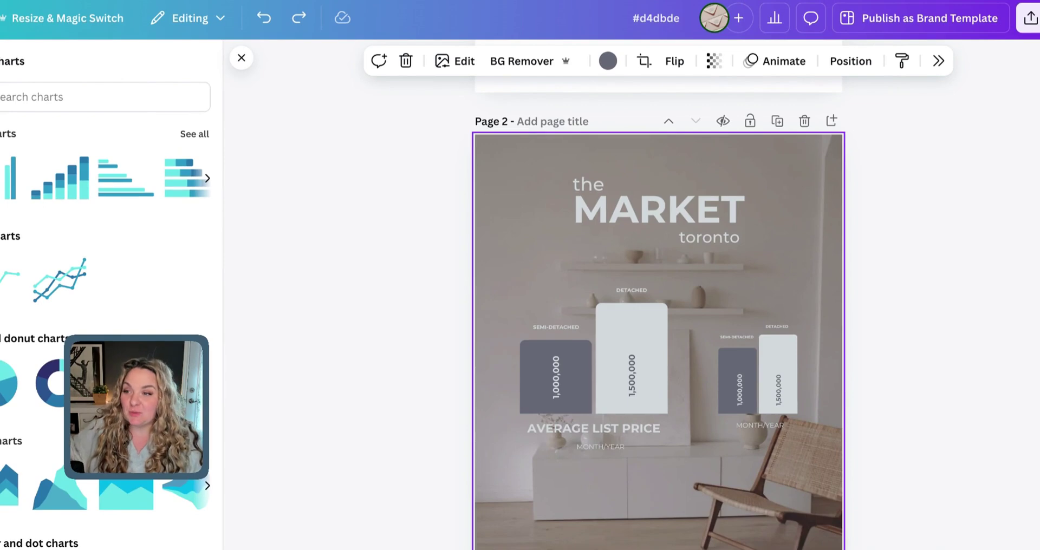
Add a square shape from Elements and move it to the bottom of the page
{"action": "left_click", "coordinate": [1, 60]}
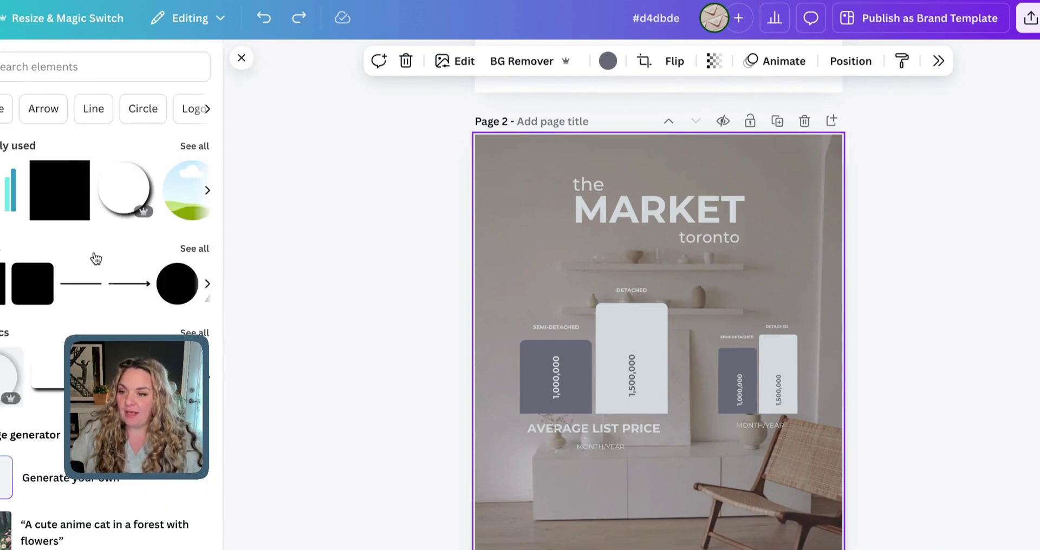
{"action": "left_click", "coordinate": [60, 191]}
{"action": "left_click_drag", "start_coordinate": [664, 330], "coordinate": [847, 525]}
{"action": "scroll", "coordinate": [537, 505], "scroll_direction": "up", "scroll_amount": 2}
{"action": "scroll", "coordinate": [581, 528], "scroll_direction": "down", "scroll_amount": 2}
Fill the rectangle with a #6B6D79 grey gradient and make it almost fully transparent
{"action": "left_click", "coordinate": [557, 517]}
{"action": "left_click", "coordinate": [349, 62]}
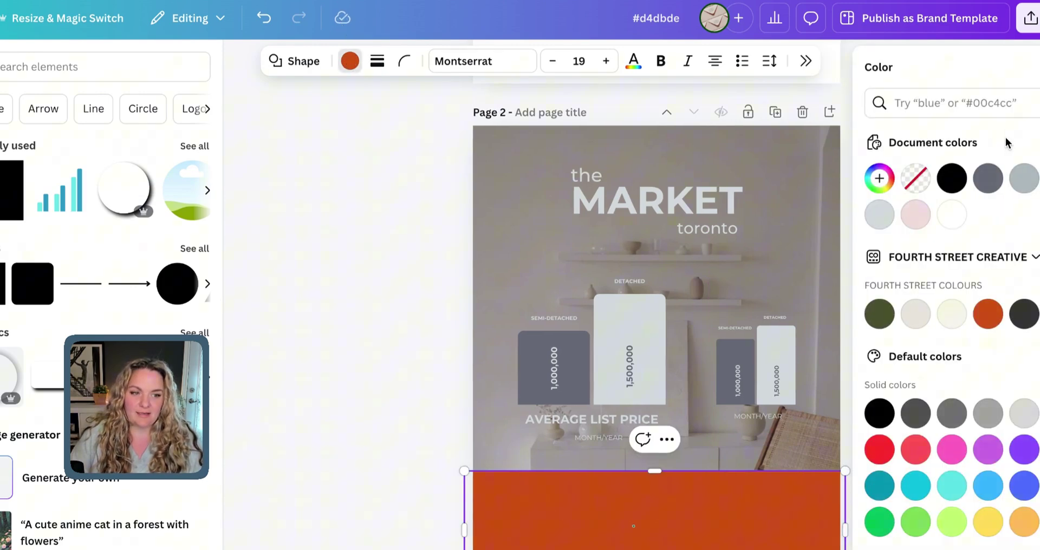
{"action": "left_click", "coordinate": [878, 178]}
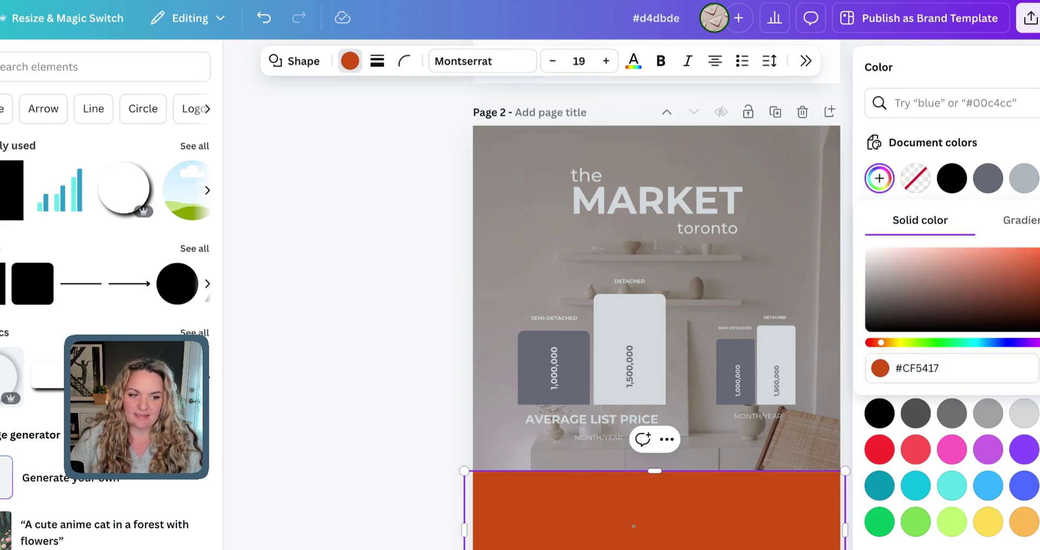
{"action": "left_click", "coordinate": [985, 183]}
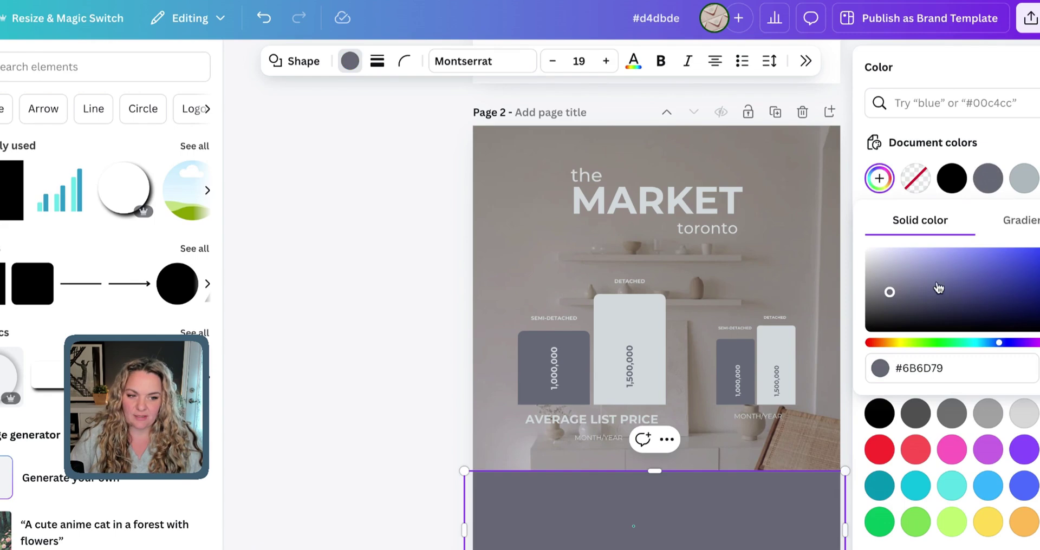
{"action": "left_click", "coordinate": [1021, 220]}
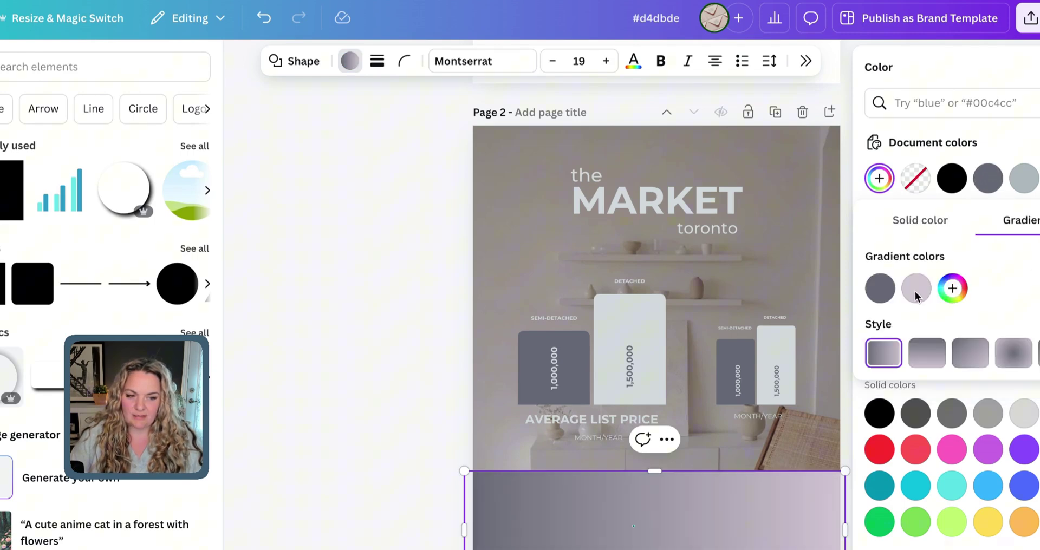
{"action": "left_click", "coordinate": [927, 352]}
{"action": "left_click", "coordinate": [916, 288]}
{"action": "left_click", "coordinate": [880, 289]}
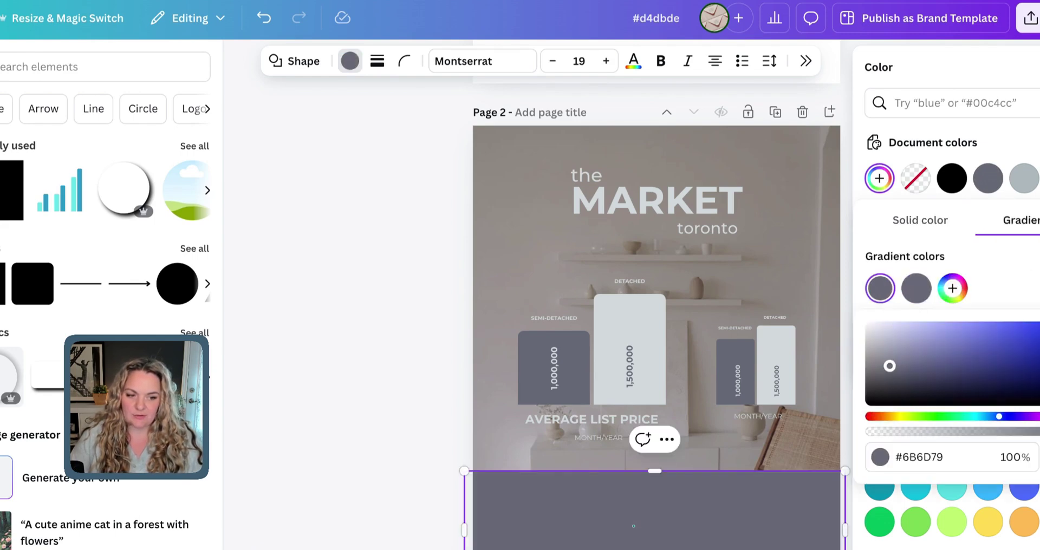
{"action": "left_click", "coordinate": [853, 431]}
{"action": "left_click", "coordinate": [411, 487]}
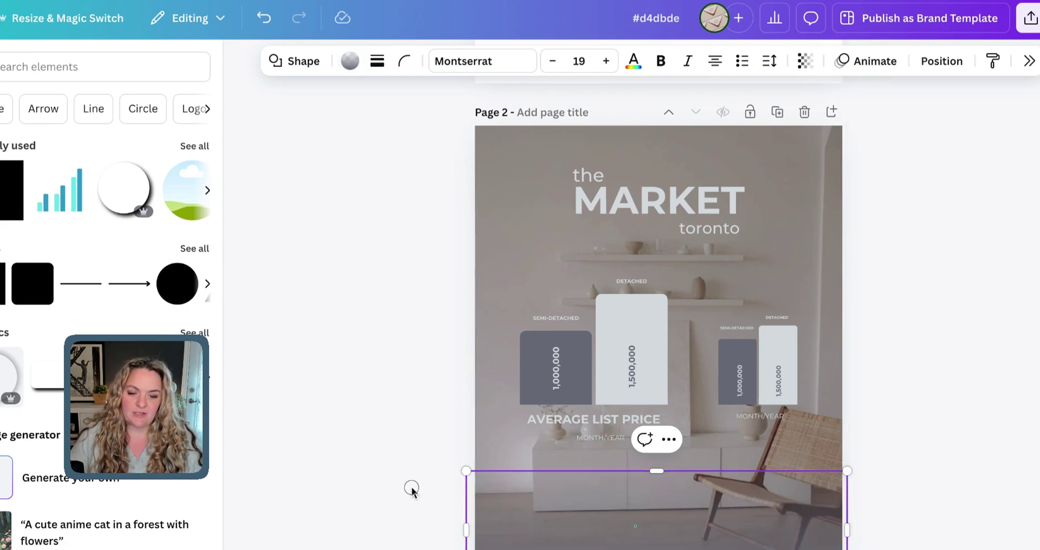
Stretch the see-through rectangle's top edge upward
{"action": "left_click", "coordinate": [677, 514]}
{"action": "left_click_drag", "start_coordinate": [657, 471], "coordinate": [657, 457]}
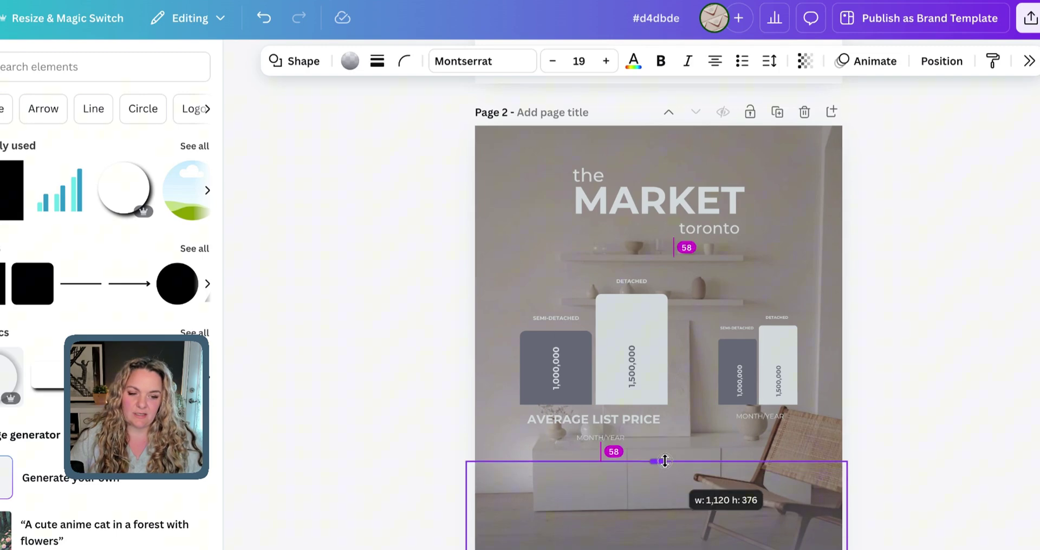
{"action": "left_click", "coordinate": [455, 496]}
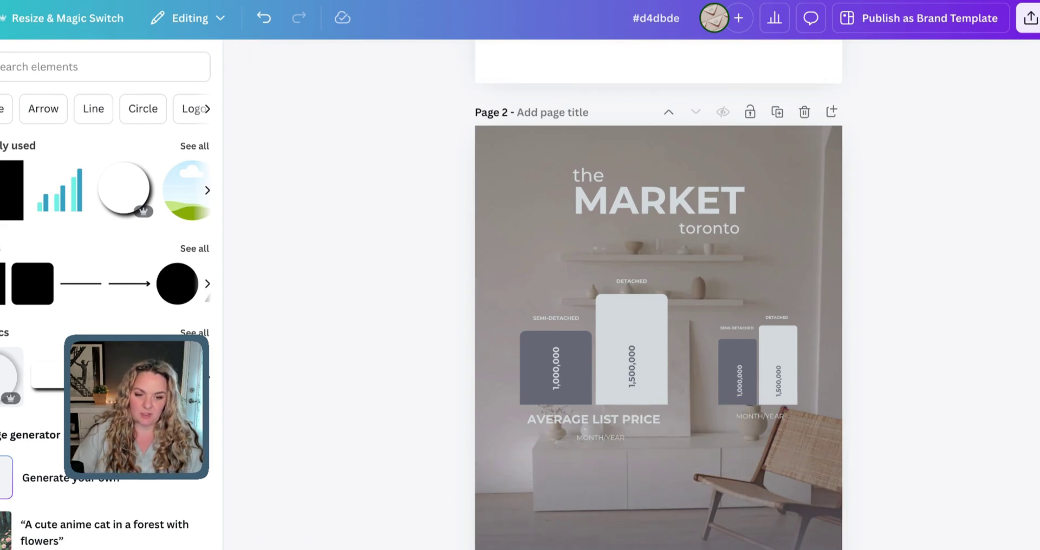
{"action": "left_click", "coordinate": [739, 547]}
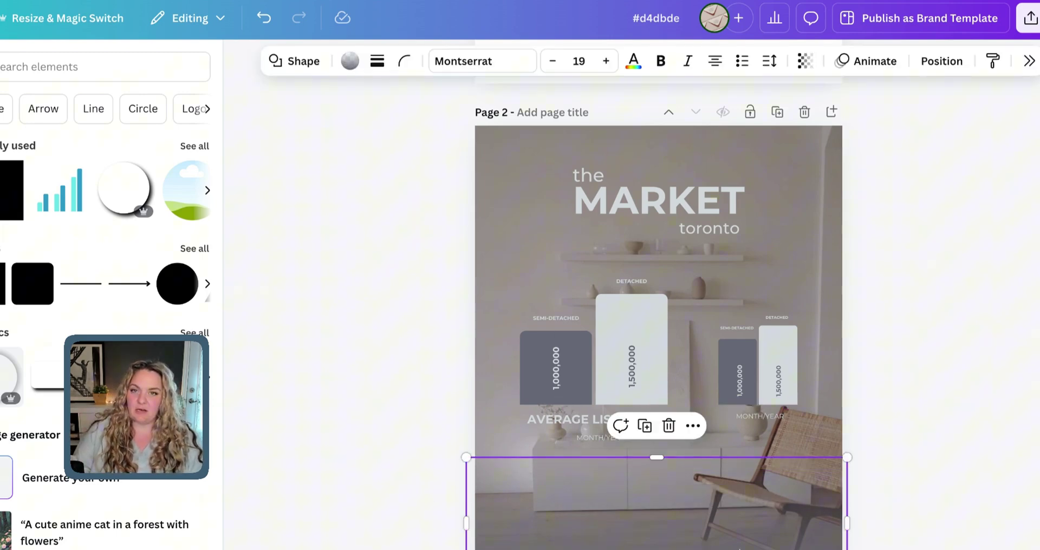
{"action": "left_click", "coordinate": [555, 422]}
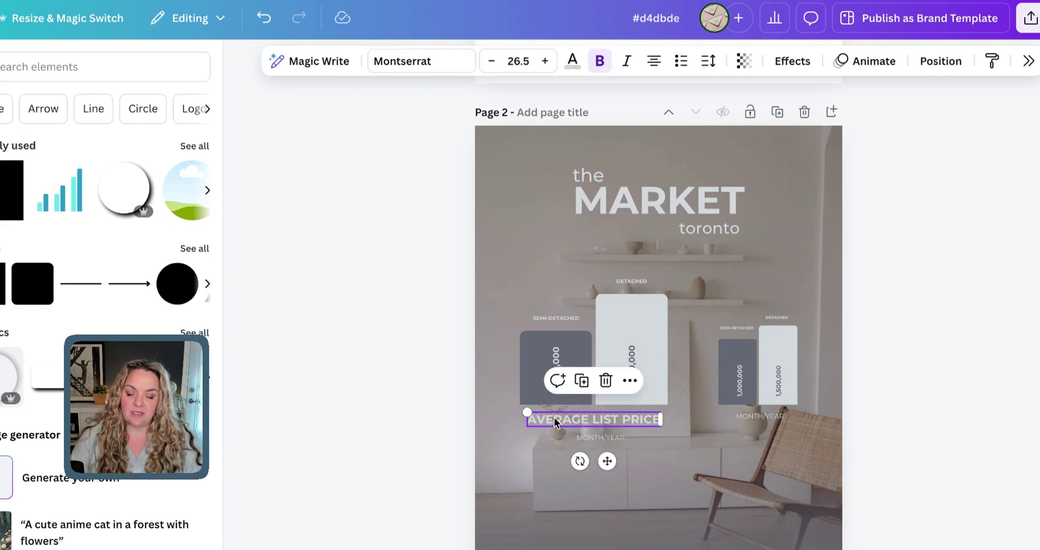
{"action": "left_click_drag", "start_coordinate": [555, 421], "coordinate": [617, 480]}
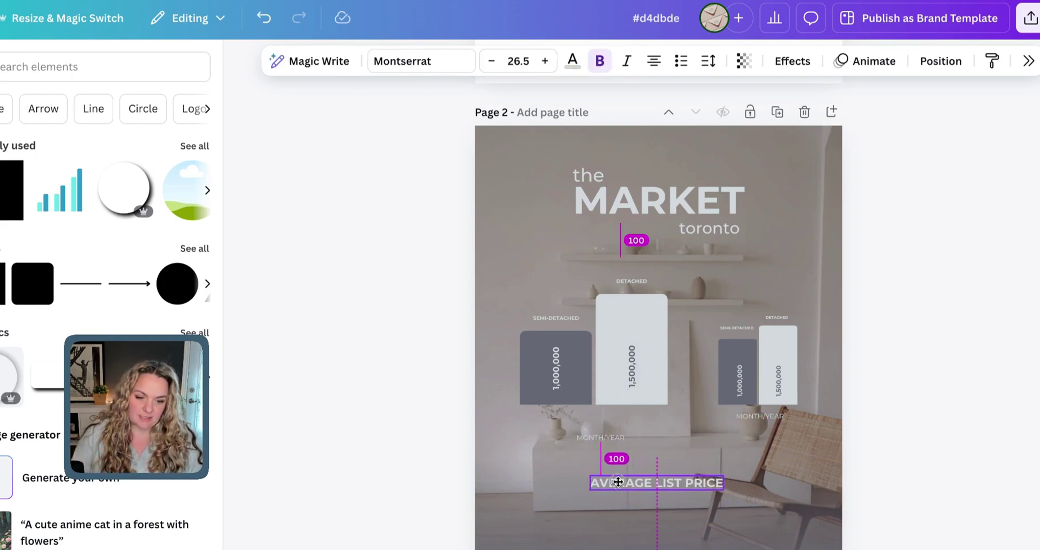
{"action": "left_click_drag", "start_coordinate": [618, 482], "coordinate": [618, 482]}
{"action": "left_click", "coordinate": [455, 486]}
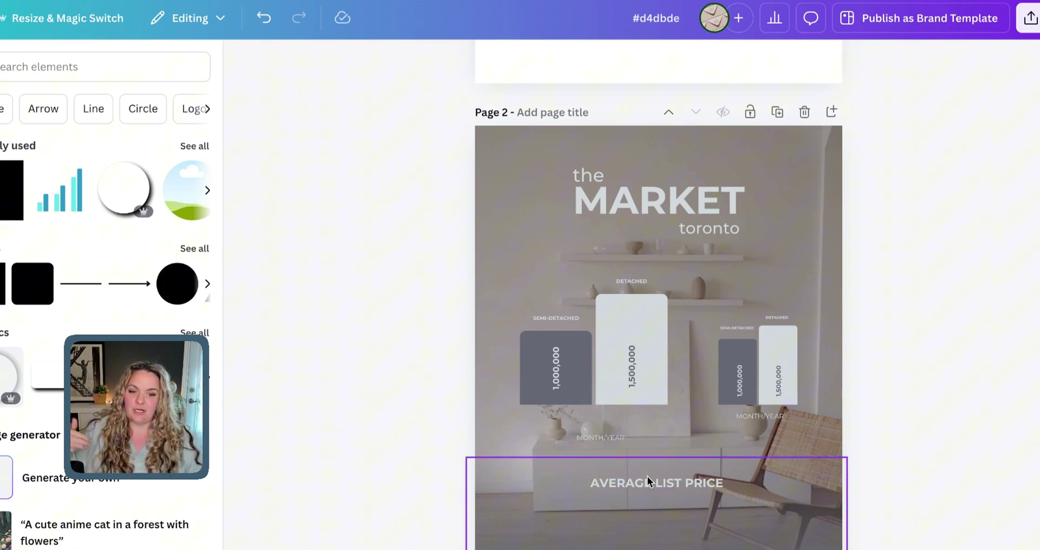
{"action": "left_click", "coordinate": [581, 522]}
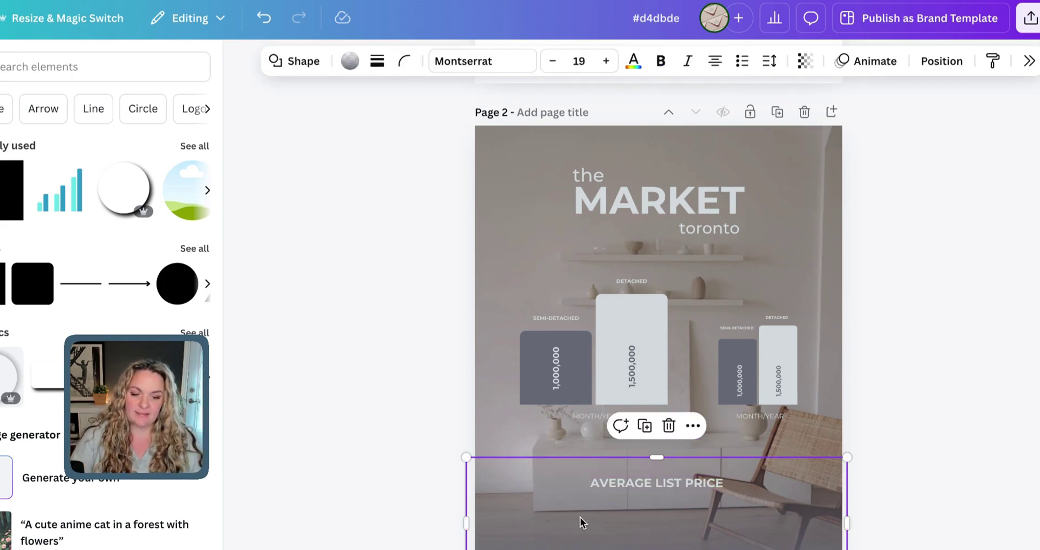
{"action": "left_click", "coordinate": [585, 450]}
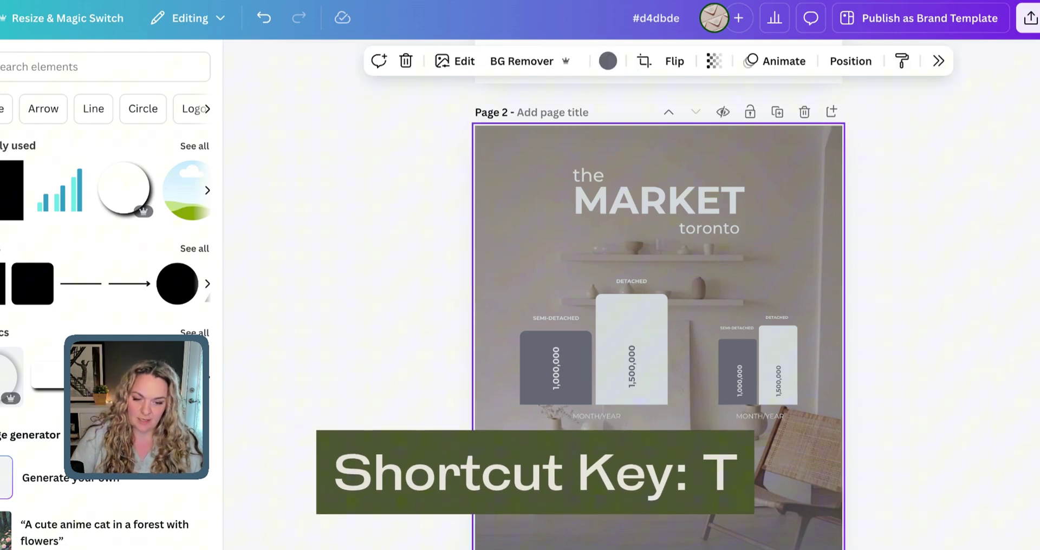
Add a paragraph text box with T and place it below AVERAGE LIST PRICE
{"action": "key", "text": "t"}
{"action": "left_click_drag", "start_coordinate": [693, 353], "coordinate": [696, 513]}
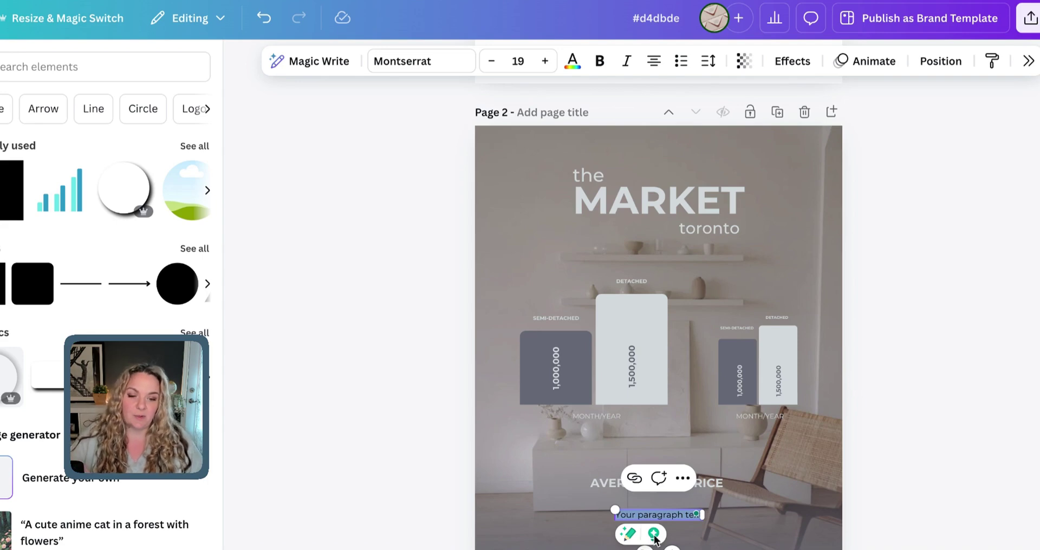
Paste placeholder paragraph text, narrow and centre the box, and colour it light grey
{"action": "scroll", "coordinate": [653, 506], "scroll_direction": "down", "scroll_amount": 1}
{"action": "key", "text": "ctrl+v"}
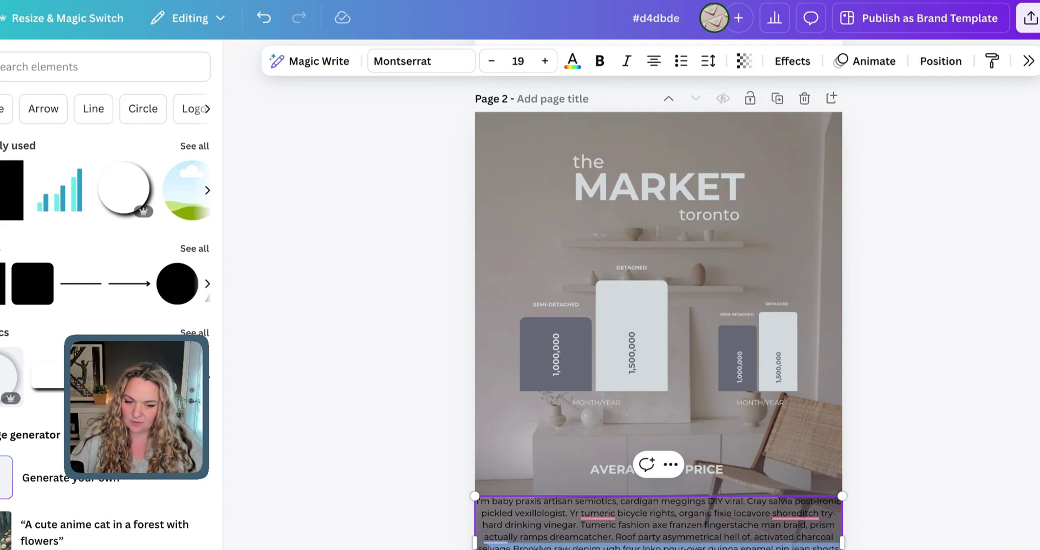
{"action": "left_click_drag", "start_coordinate": [841, 541], "coordinate": [760, 531]}
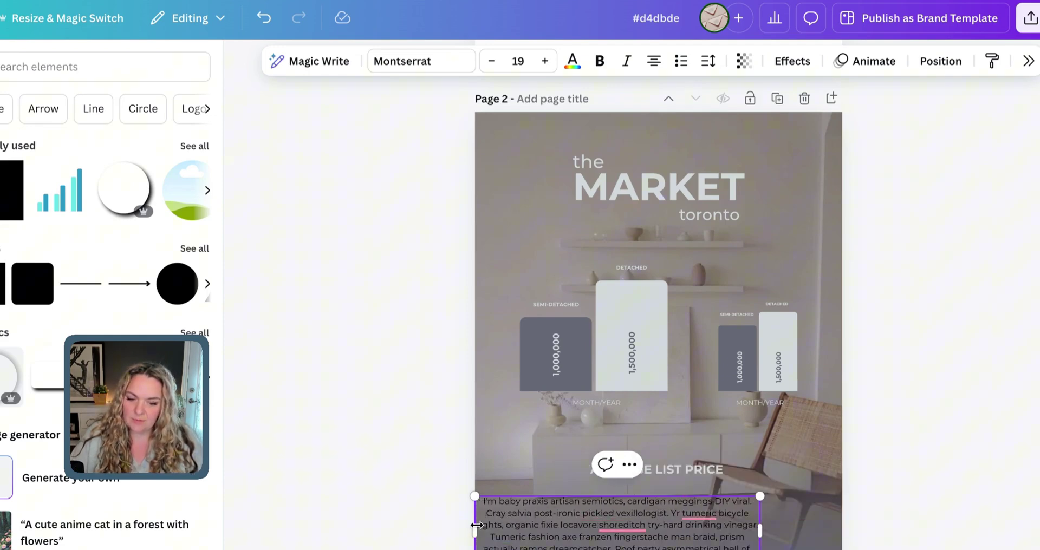
{"action": "left_click", "coordinate": [364, 520]}
{"action": "left_click_drag", "start_coordinate": [553, 528], "coordinate": [590, 522]}
{"action": "left_click", "coordinate": [572, 60]}
{"action": "left_click", "coordinate": [1022, 178]}
{"action": "left_click", "coordinate": [658, 519]}
{"action": "left_click_drag", "start_coordinate": [657, 520], "coordinate": [660, 524]}
Extend the dark gradient panel upward and darken its gradient colour to #3F4149
{"action": "left_click", "coordinate": [529, 544]}
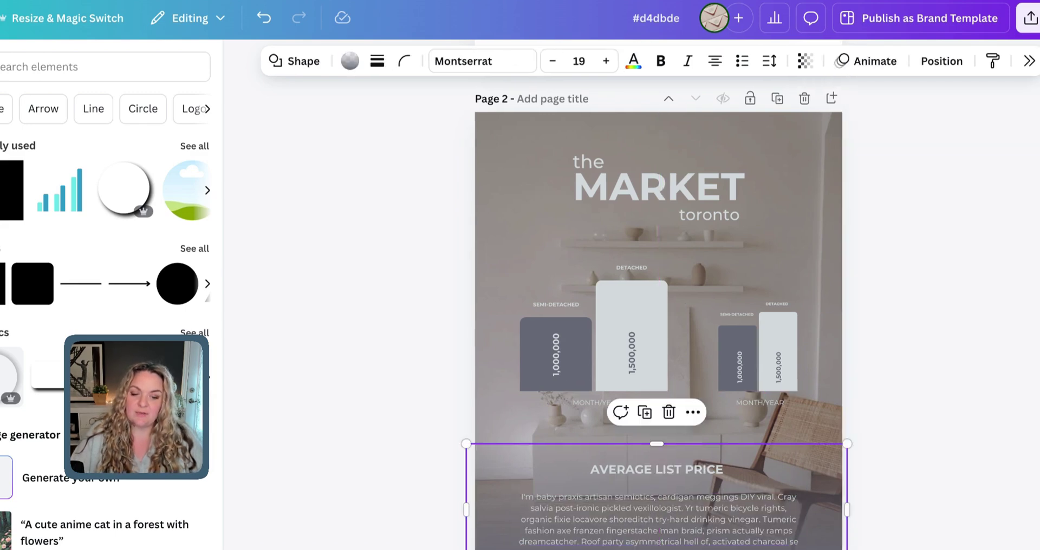
{"action": "left_click_drag", "start_coordinate": [656, 444], "coordinate": [652, 375]}
{"action": "left_click", "coordinate": [350, 61]}
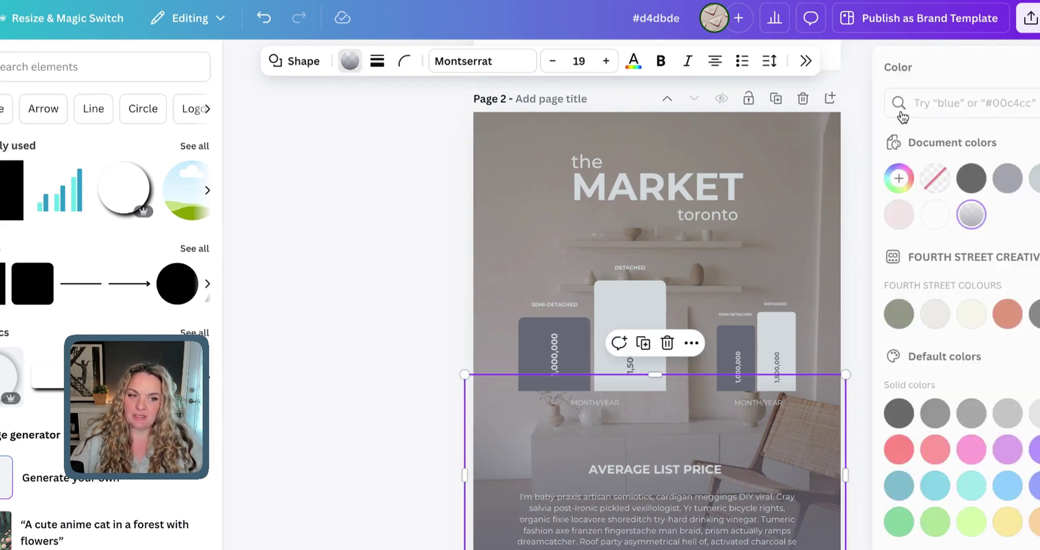
{"action": "left_click", "coordinate": [880, 179]}
{"action": "left_click", "coordinate": [916, 288]}
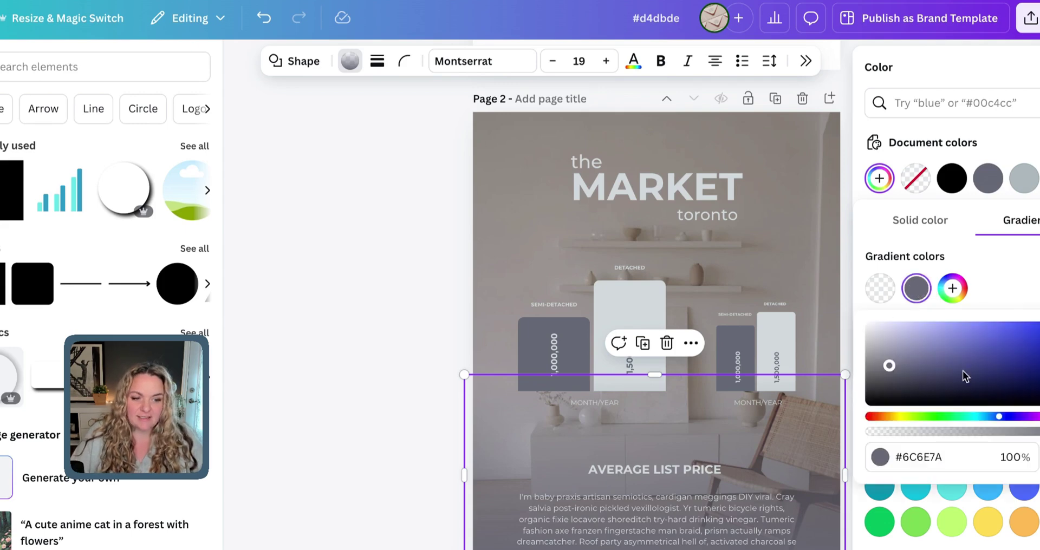
{"action": "left_click", "coordinate": [892, 382]}
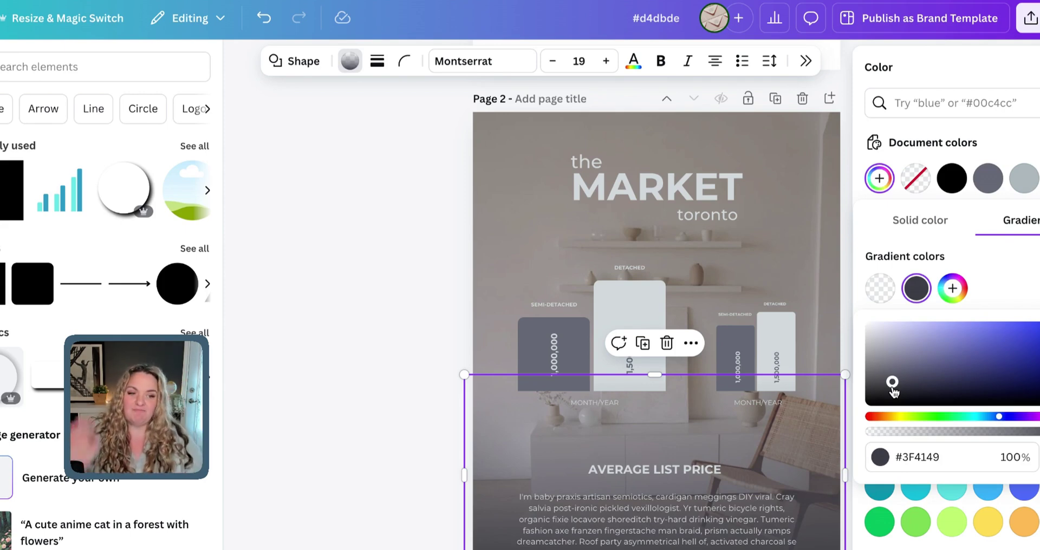
{"action": "left_click", "coordinate": [442, 304]}
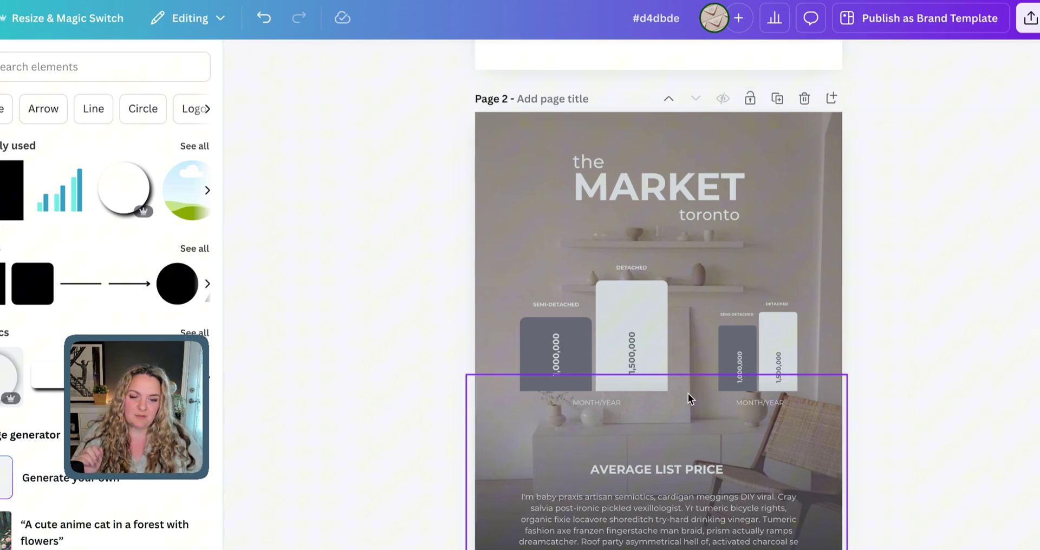
Recolour both MONTH/YEAR captions under the charts to light grey
{"action": "left_click", "coordinate": [595, 402]}
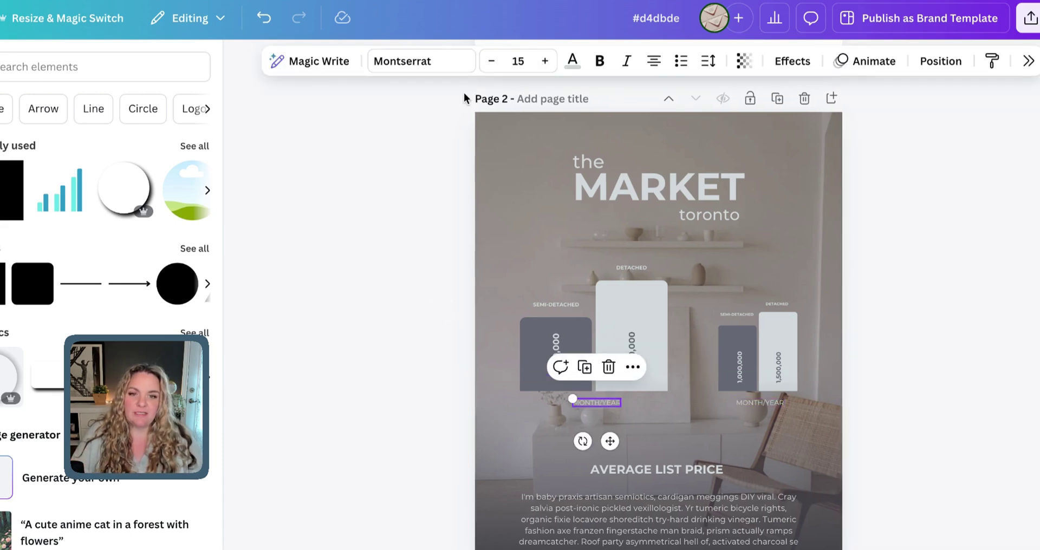
{"action": "left_click", "coordinate": [771, 406]}
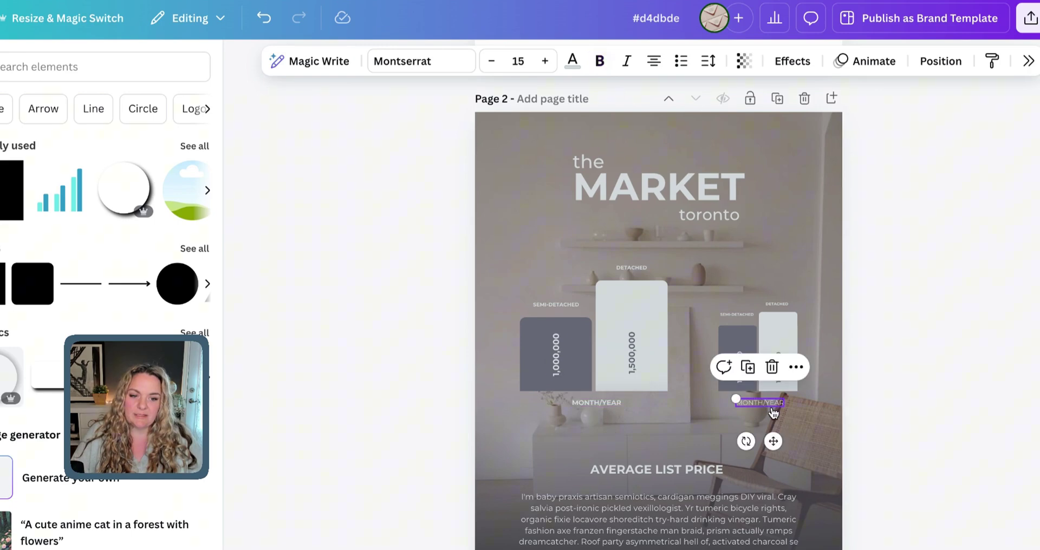
{"action": "left_click", "coordinate": [572, 60]}
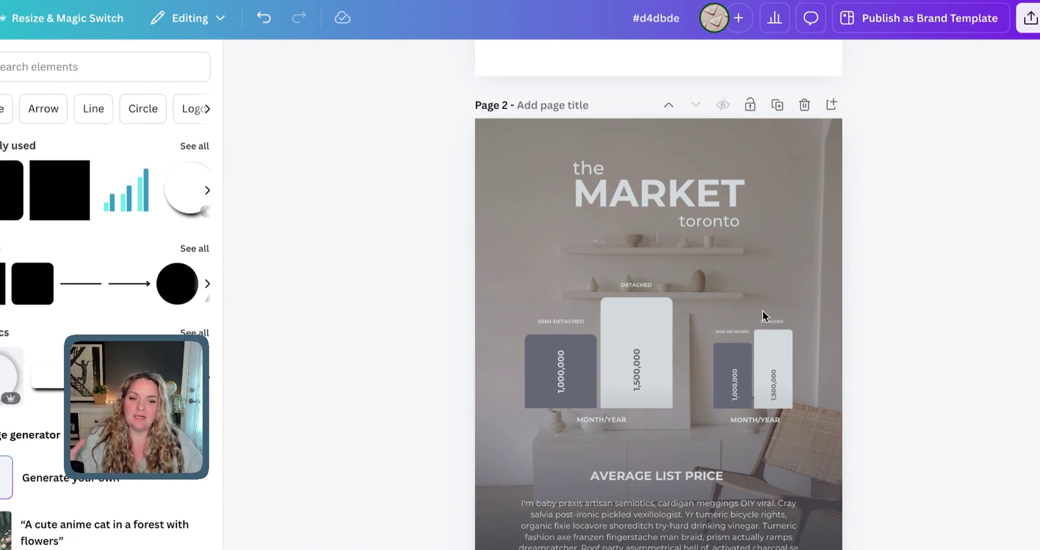
Duplicate page 2 as page 3 and delete both bar charts from the copy
{"action": "left_click", "coordinate": [777, 107]}
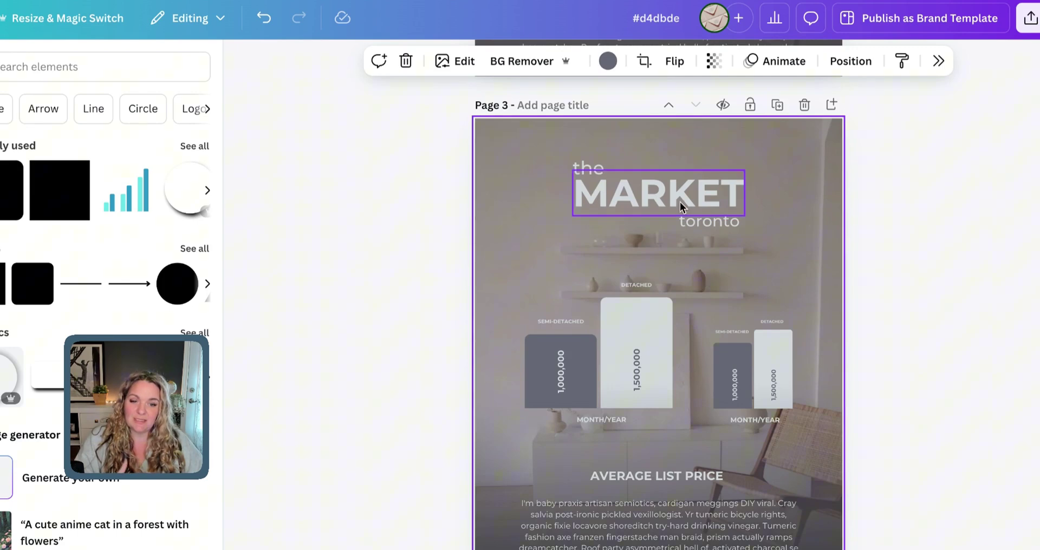
{"action": "left_click_drag", "start_coordinate": [519, 246], "coordinate": [822, 418]}
{"action": "key", "text": "Delete"}
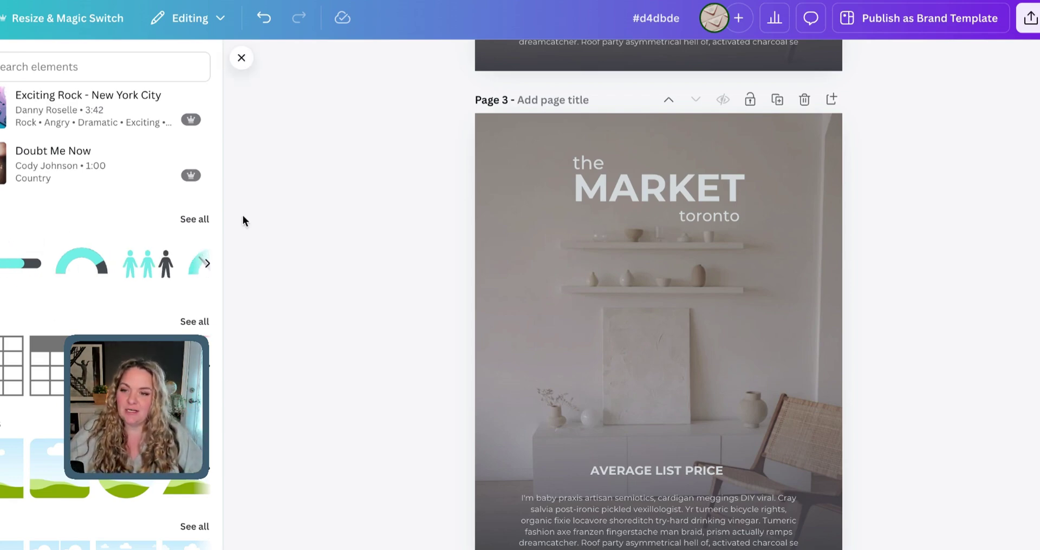
Add a progress bar chart from Elements and move it higher on page 3
{"action": "left_click", "coordinate": [195, 219]}
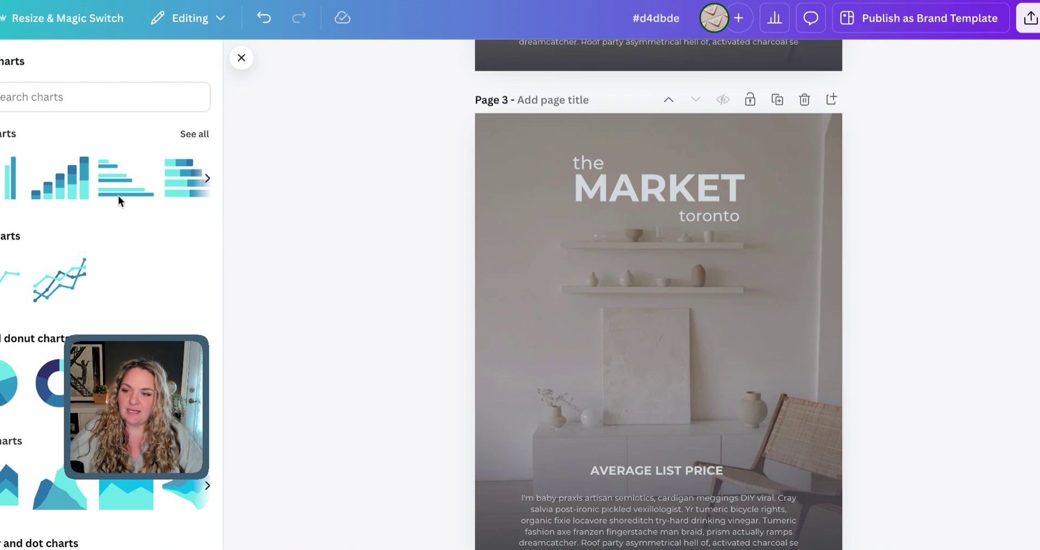
{"action": "left_click", "coordinate": [200, 138]}
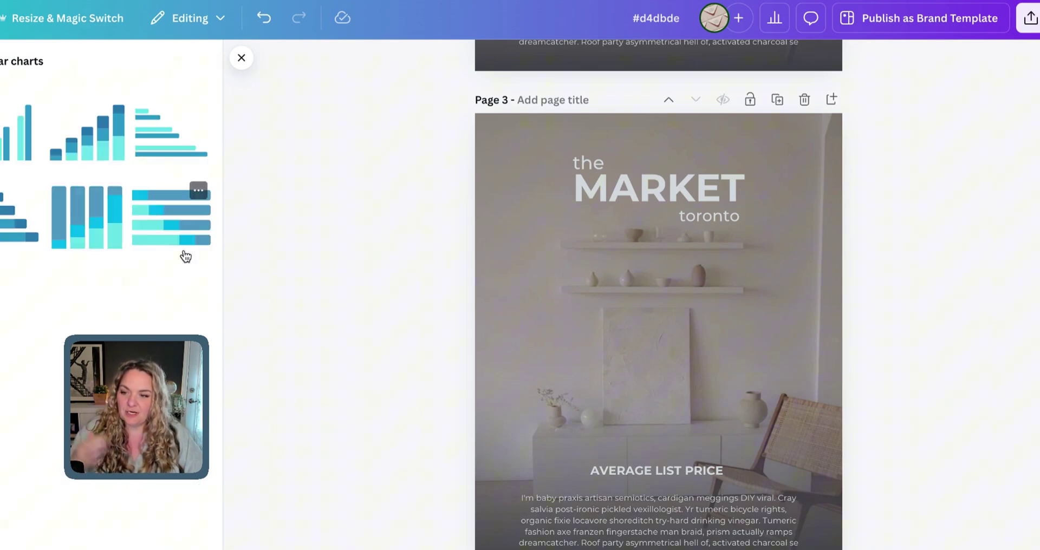
{"action": "left_click", "coordinate": [1, 61]}
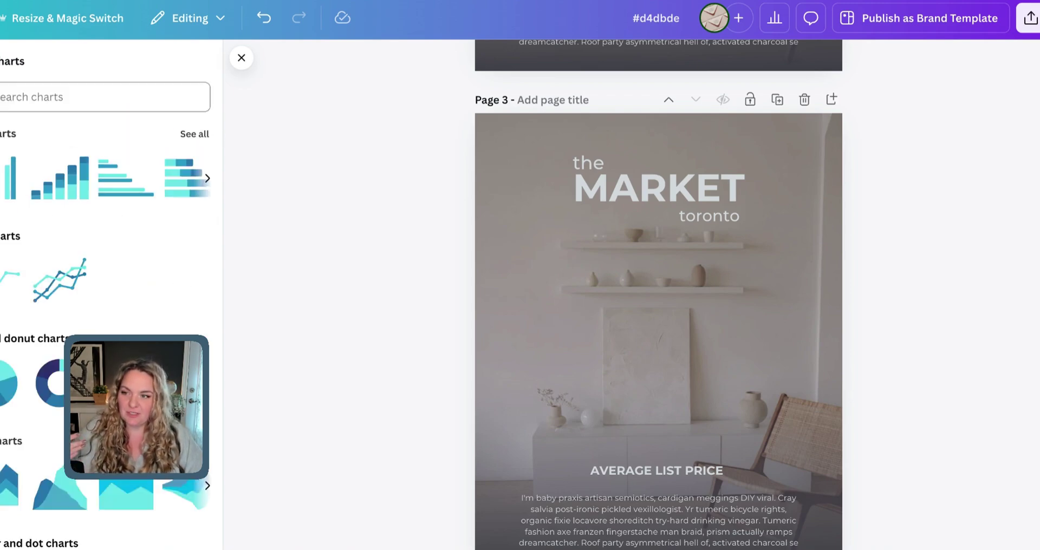
{"action": "left_click", "coordinate": [1, 58]}
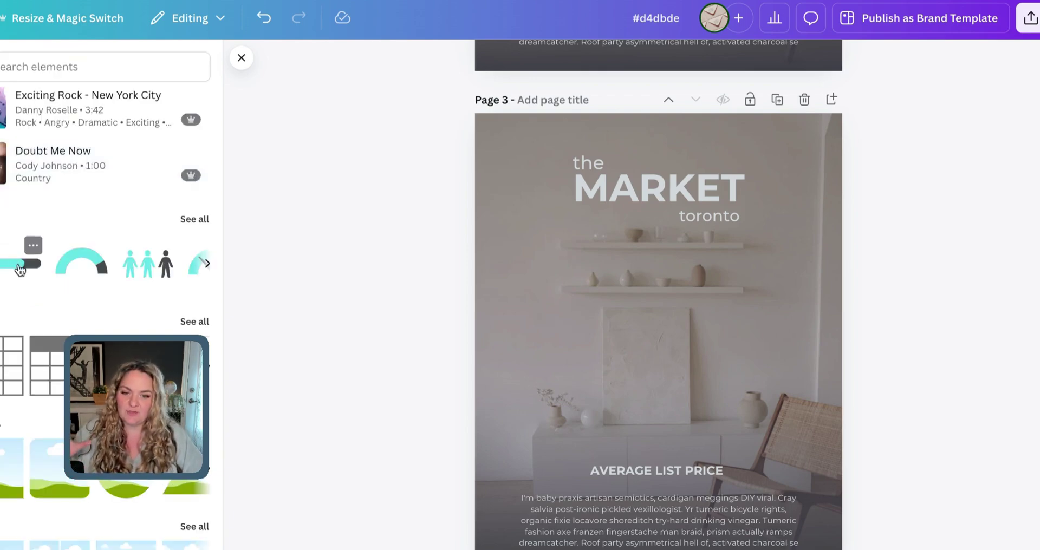
{"action": "left_click", "coordinate": [20, 270]}
{"action": "left_click_drag", "start_coordinate": [632, 352], "coordinate": [630, 310]}
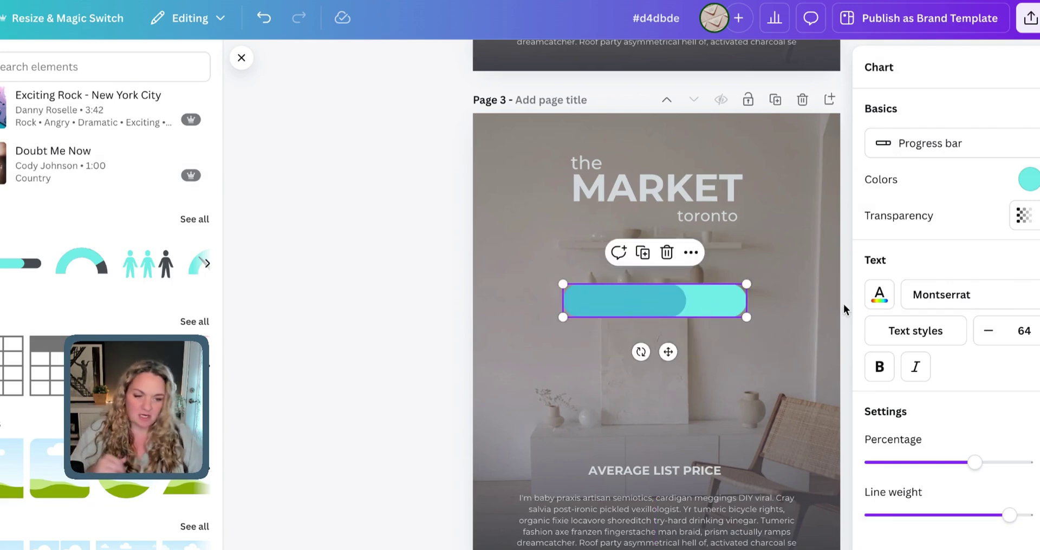
{"action": "scroll", "coordinate": [995, 375], "scroll_direction": "down", "scroll_amount": 1}
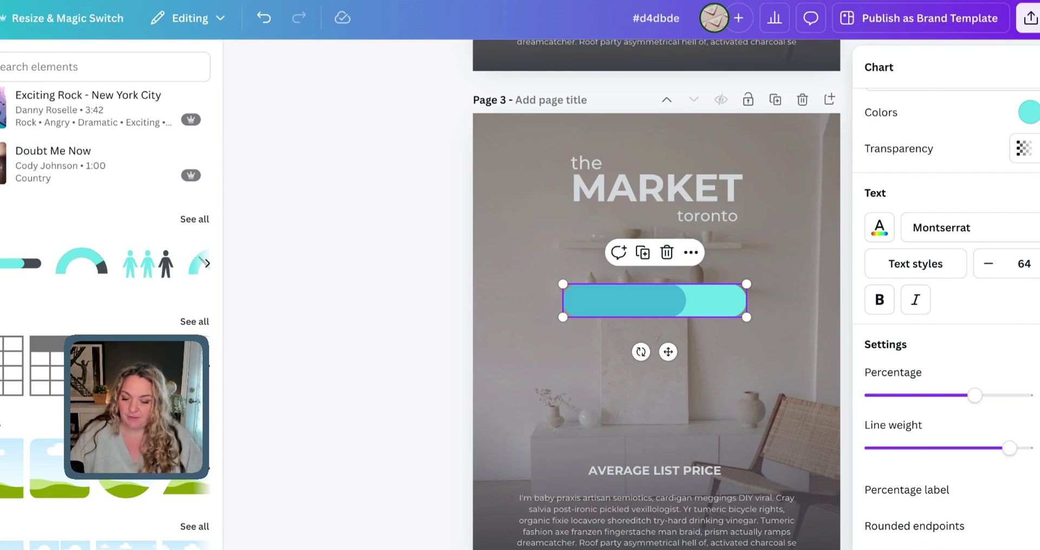
Adjust the progress bar's percentage and line weight, then place a copy below it
{"action": "mouse_move", "coordinate": [974, 395]}
{"action": "left_mouse_down"}
{"action": "mouse_move", "coordinate": [941, 395]}
{"action": "mouse_move", "coordinate": [971, 395]}
{"action": "left_mouse_up"}
{"action": "left_click_drag", "start_coordinate": [1008, 448], "coordinate": [969, 448]}
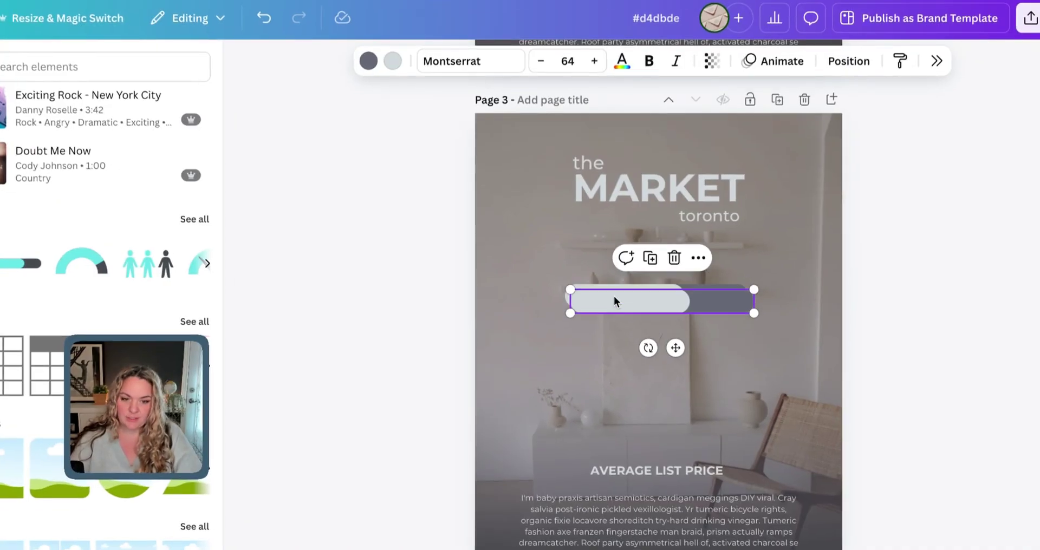
{"action": "left_click_drag", "start_coordinate": [615, 301], "coordinate": [610, 336]}
{"action": "left_click", "coordinate": [599, 297]}
Duplicate the upper progress bar and move the copy to the lower bar's position
{"action": "right_click", "coordinate": [599, 297]}
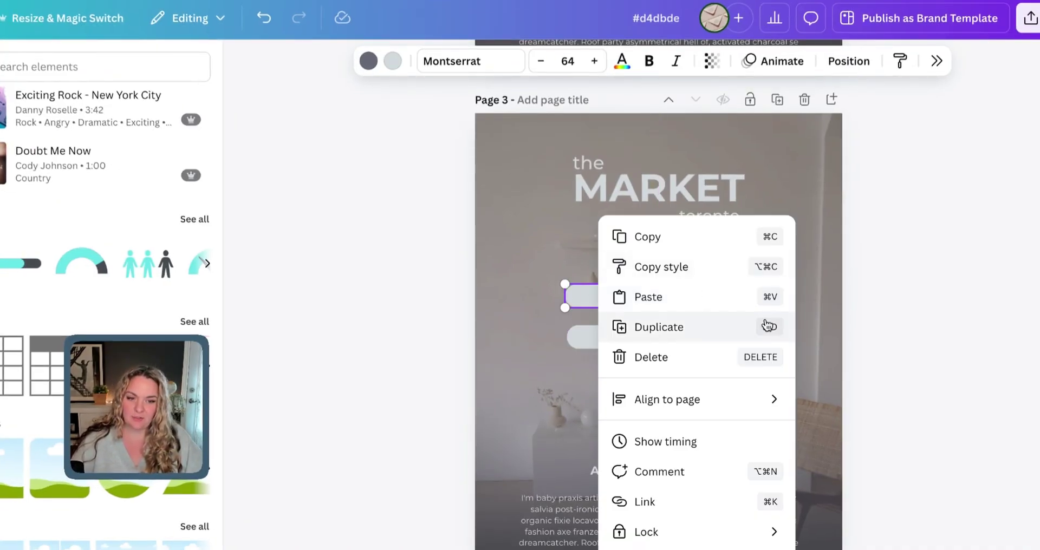
{"action": "left_click", "coordinate": [717, 317]}
{"action": "left_click_drag", "start_coordinate": [601, 296], "coordinate": [606, 349]}
{"action": "left_click", "coordinate": [600, 262]}
Add a bold 14,000 text label on the top progress bar
{"action": "key", "text": "t"}
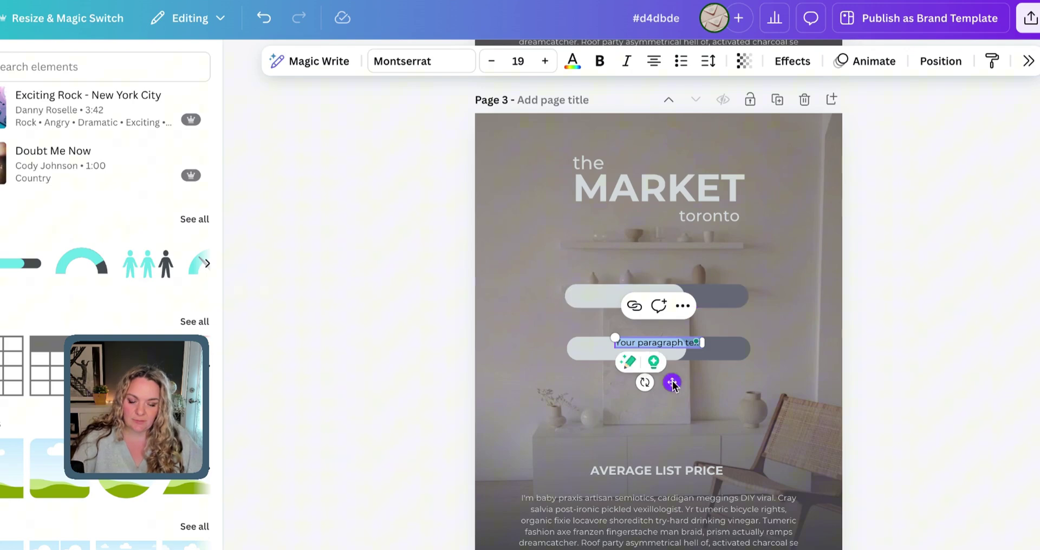
{"action": "left_click_drag", "start_coordinate": [672, 383], "coordinate": [672, 362]}
{"action": "double_click", "coordinate": [641, 323]}
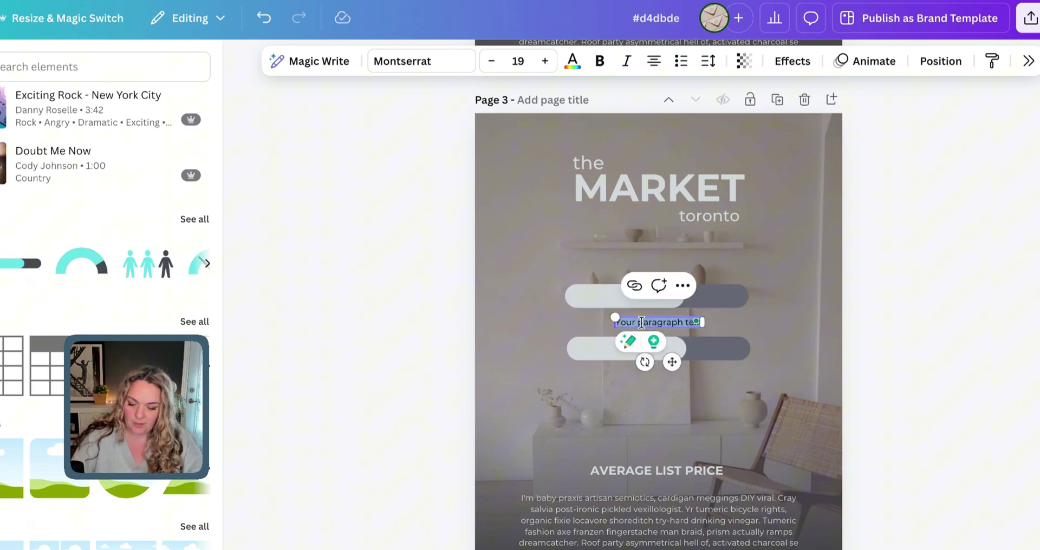
{"action": "type", "text": "4,000"}
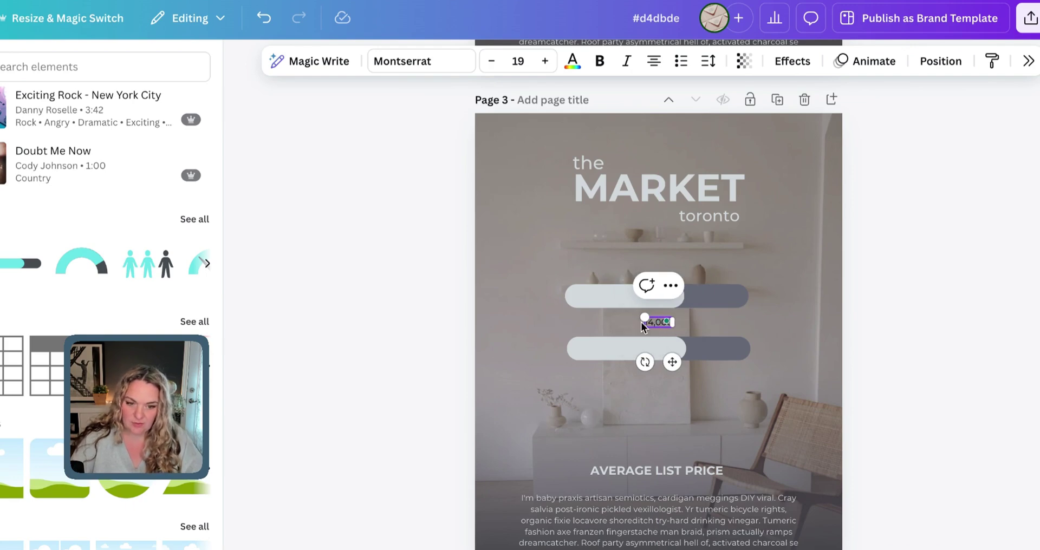
{"action": "key", "text": "ctrl+a"}
{"action": "key", "text": "ctrl+b"}
{"action": "left_click", "coordinate": [572, 61]}
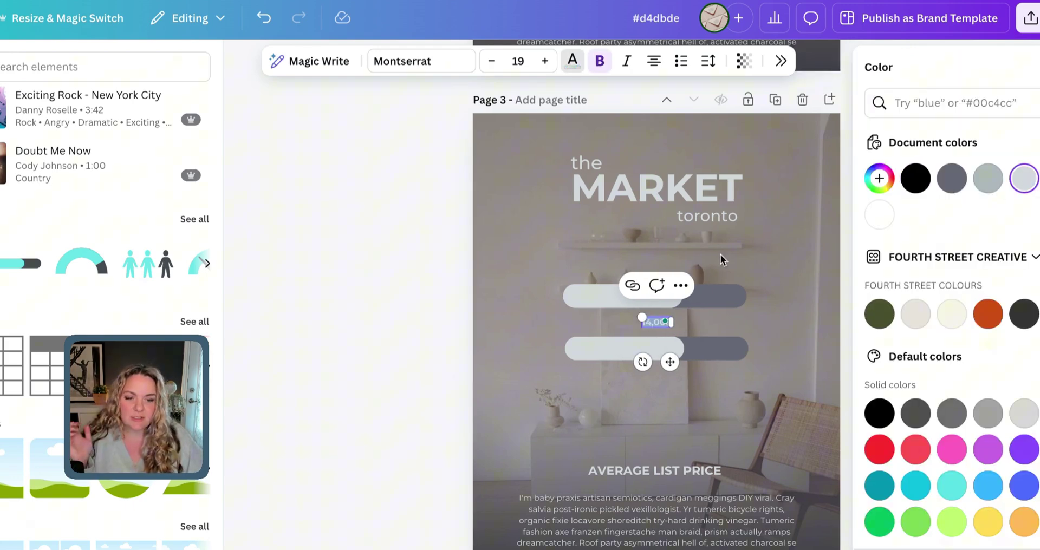
{"action": "left_click", "coordinate": [797, 248]}
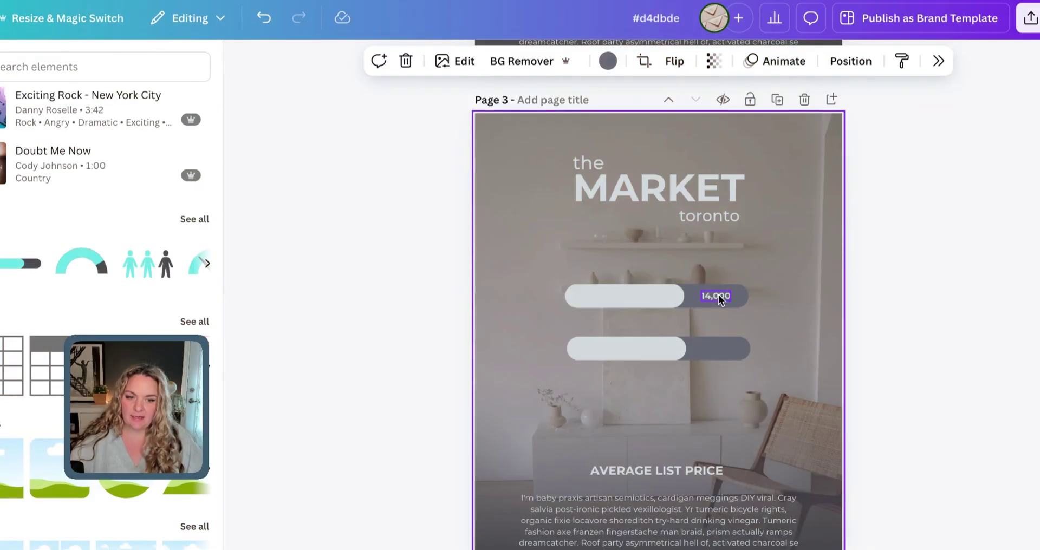
Copy the label onto the lower bar and change it to 11,000
{"action": "left_click", "coordinate": [718, 295]}
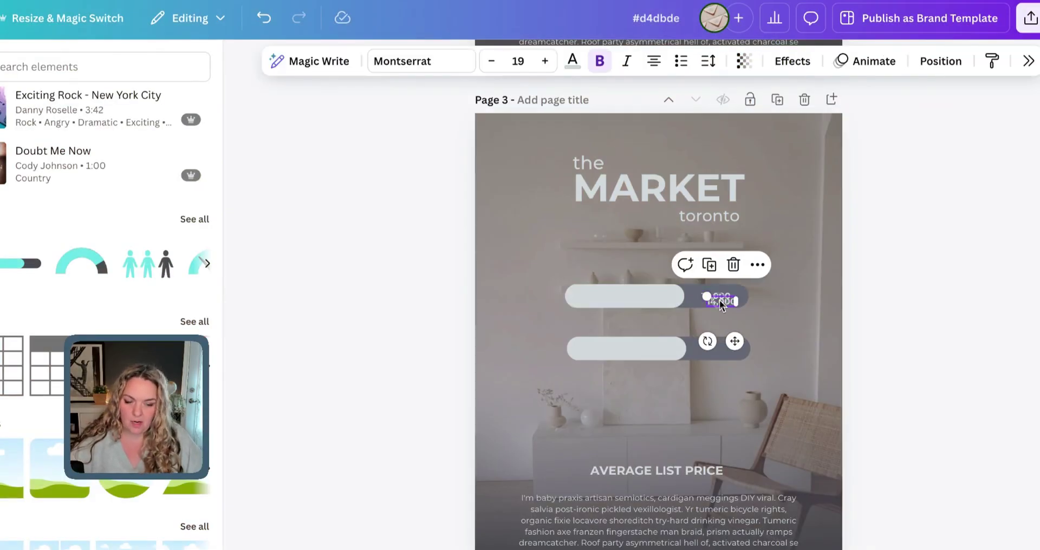
{"action": "left_click_drag", "start_coordinate": [719, 300], "coordinate": [718, 348]}
{"action": "double_click", "coordinate": [717, 348]}
{"action": "type", "text": "11,000"}
{"action": "left_click", "coordinate": [652, 346]}
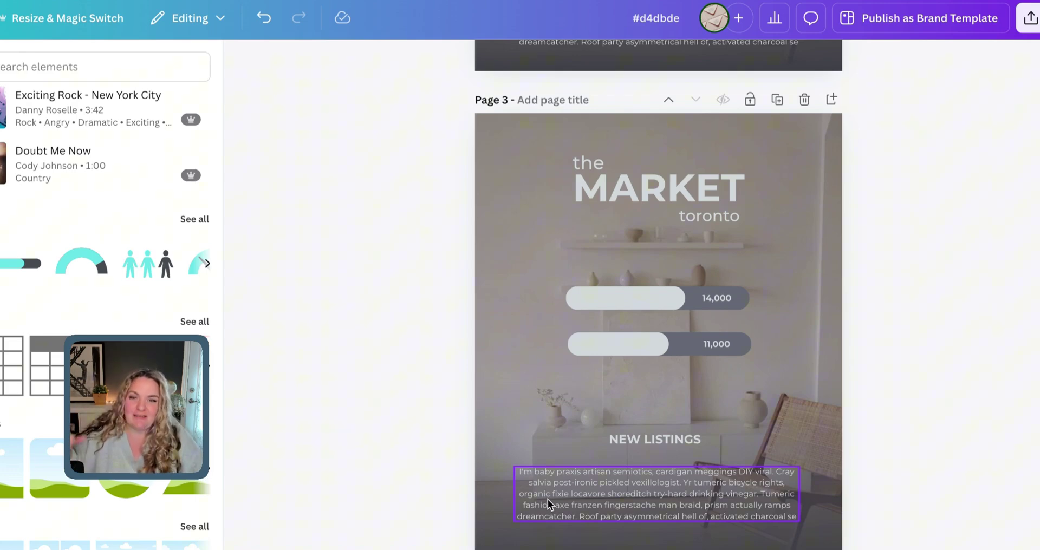
Search the element library for 'house icon'
{"action": "scroll", "coordinate": [548, 499], "scroll_direction": "up", "scroll_amount": 1}
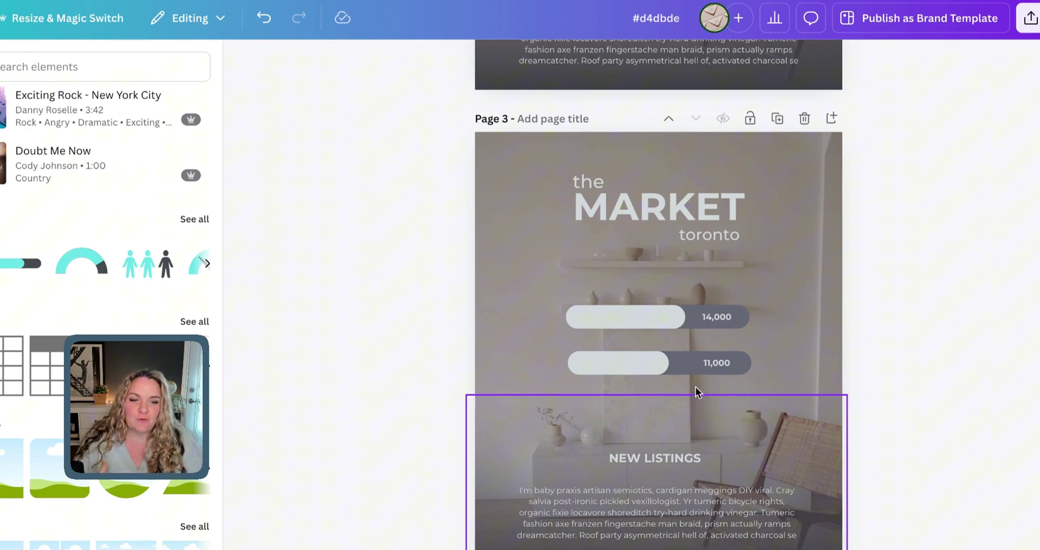
{"action": "scroll", "coordinate": [695, 374], "scroll_direction": "down", "scroll_amount": 1}
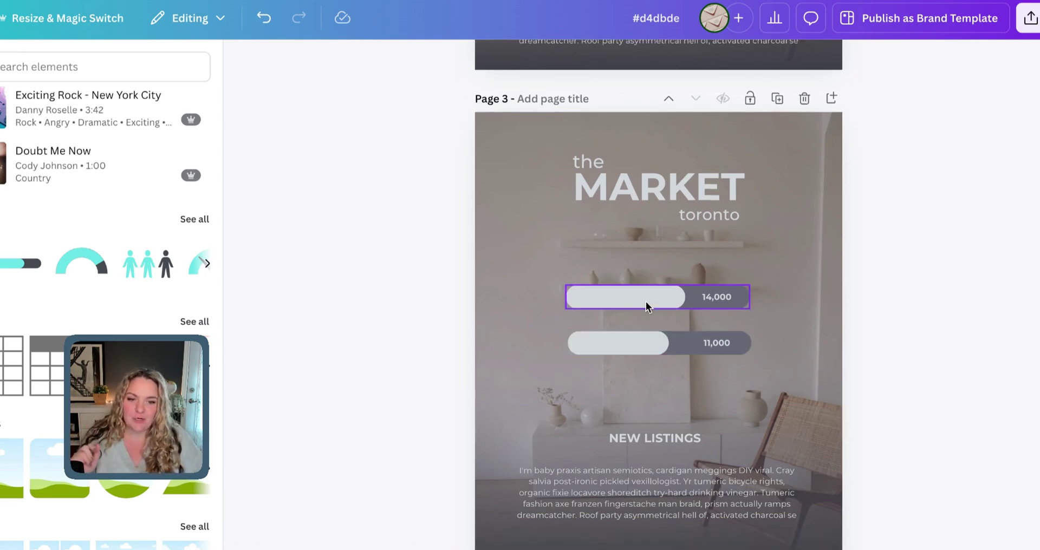
{"action": "scroll", "coordinate": [628, 291], "scroll_direction": "up", "scroll_amount": 5}
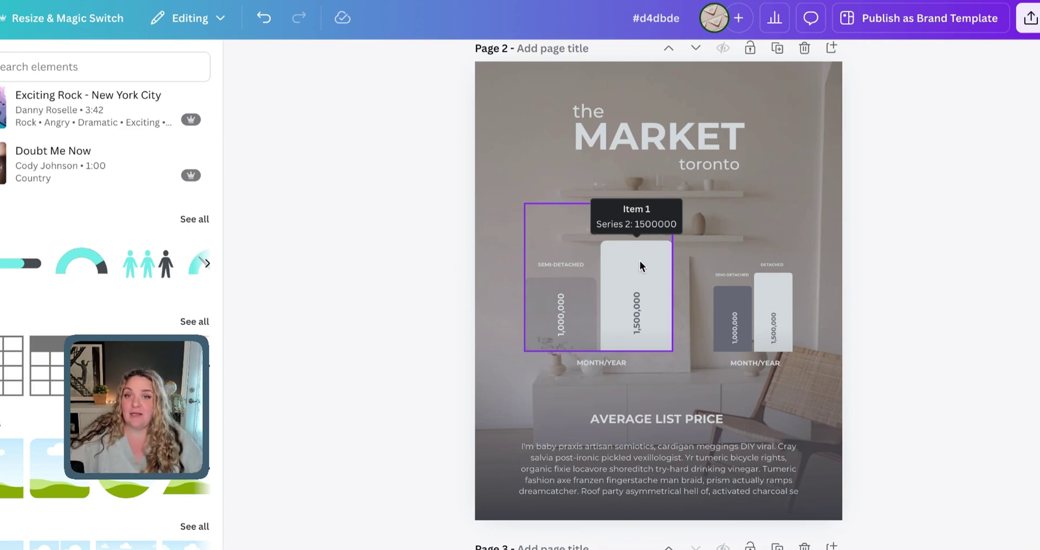
{"action": "scroll", "coordinate": [639, 262], "scroll_direction": "down", "scroll_amount": 5}
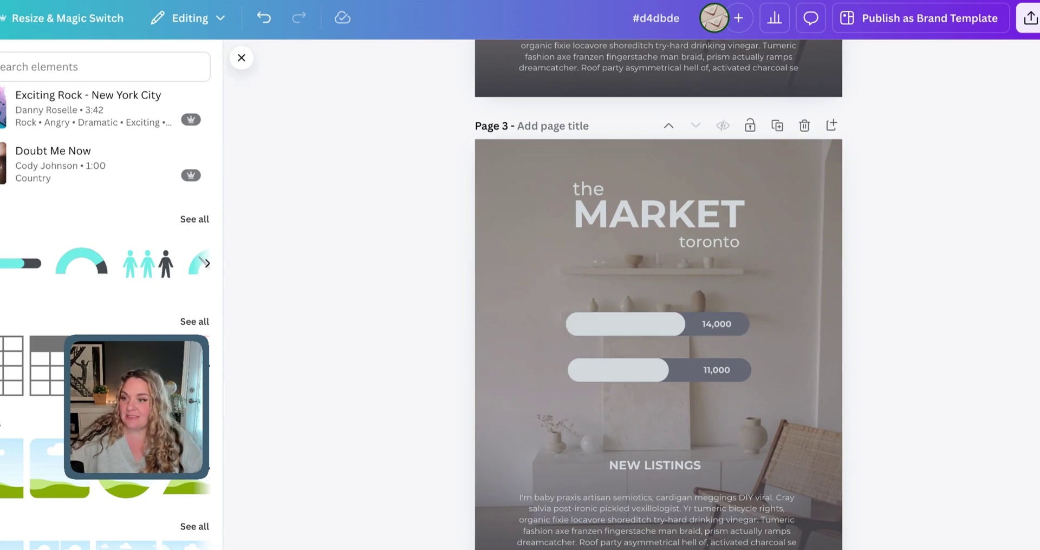
{"action": "left_click", "coordinate": [70, 65]}
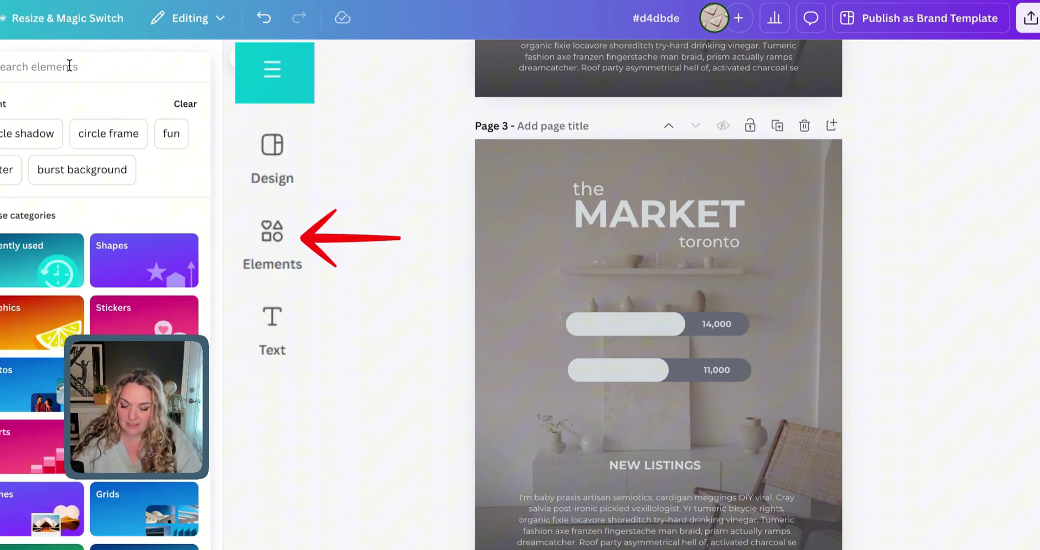
{"action": "type", "text": "house icon"}
{"action": "key", "text": "Return"}
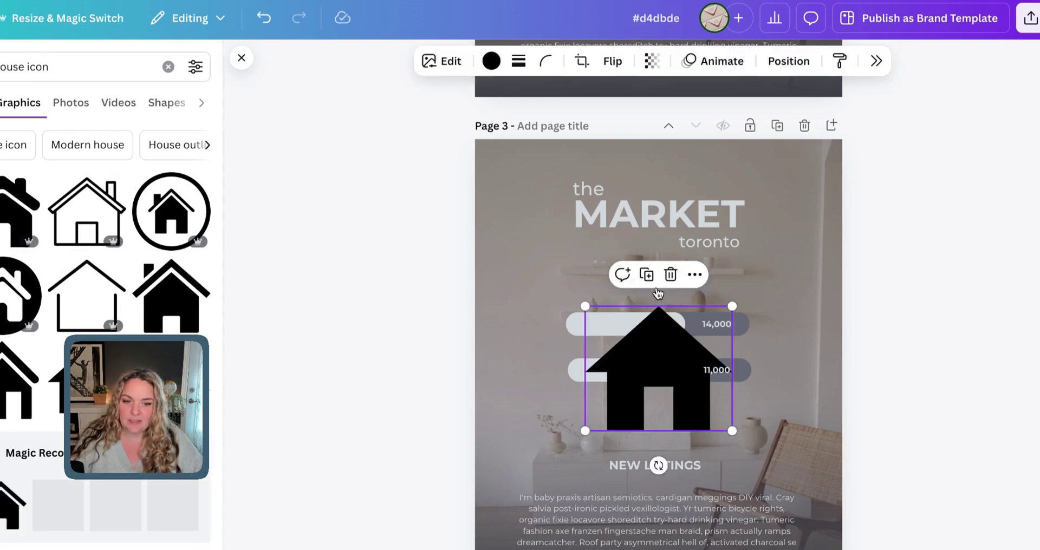
Shrink the house icon, place it on the bar, and colour it gray
{"action": "left_click_drag", "start_coordinate": [583, 304], "coordinate": [713, 423]}
{"action": "scroll", "coordinate": [715, 433], "scroll_direction": "up", "scroll_amount": 2}
{"action": "left_click_drag", "start_coordinate": [722, 527], "coordinate": [634, 468]}
{"action": "left_click", "coordinate": [491, 60]}
{"action": "left_click", "coordinate": [950, 178]}
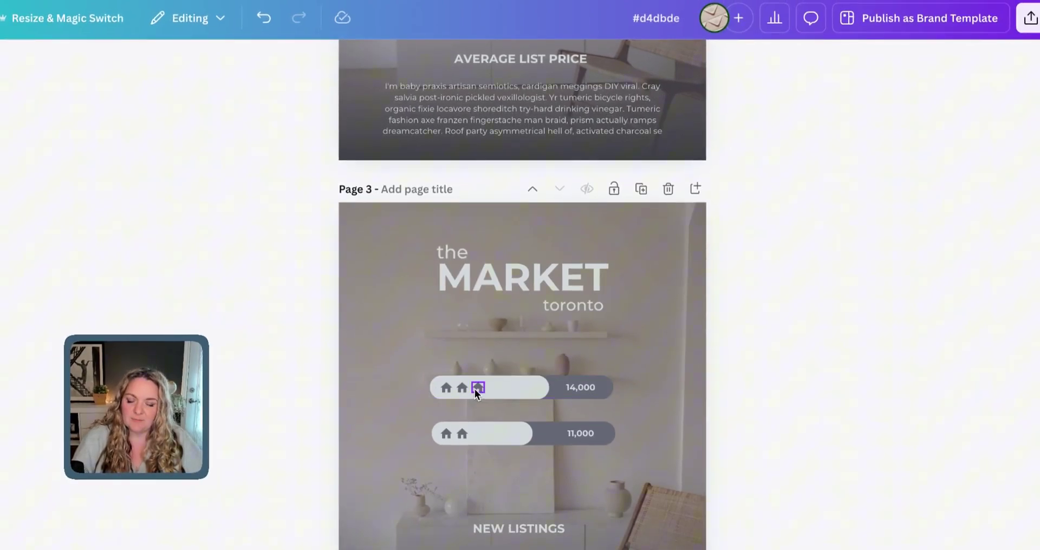
{"action": "scroll", "coordinate": [485, 464], "scroll_direction": "down", "scroll_amount": 2}
{"action": "scroll", "coordinate": [485, 463], "scroll_direction": "up", "scroll_amount": 2}
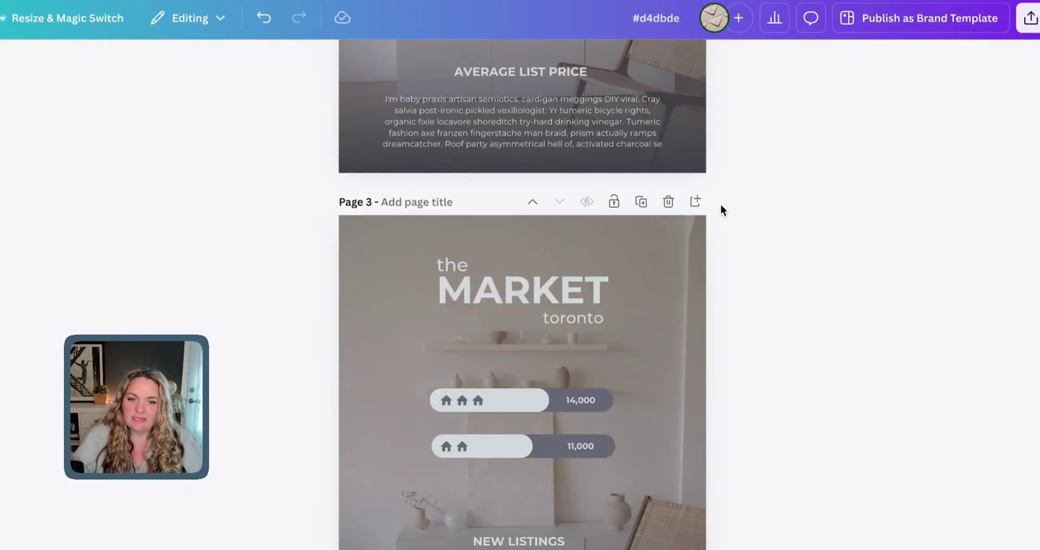
Duplicate the progress-bar page as page 4 and delete its two progress bars
{"action": "left_click", "coordinate": [642, 202]}
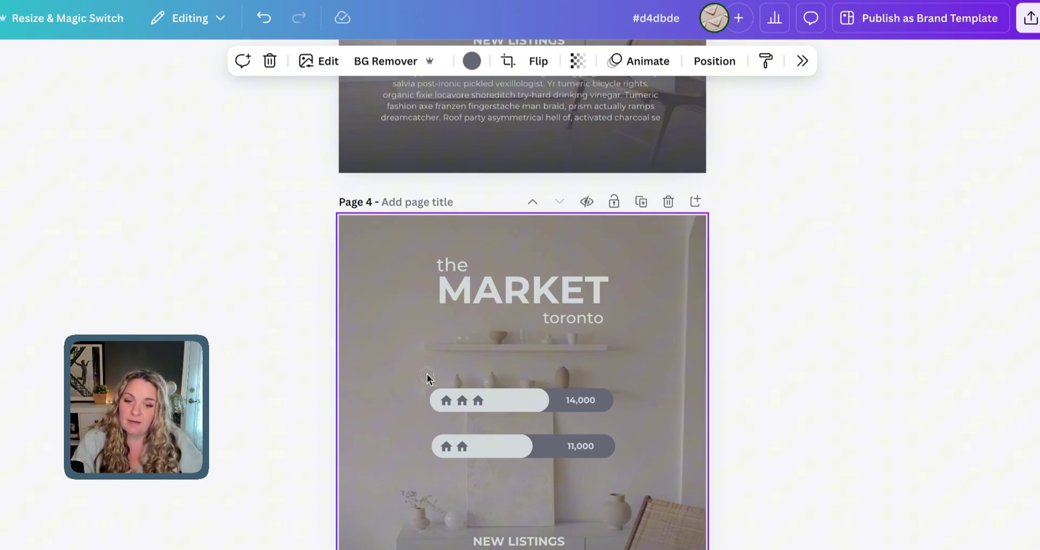
{"action": "left_click_drag", "start_coordinate": [427, 376], "coordinate": [615, 479]}
{"action": "key", "text": "Delete"}
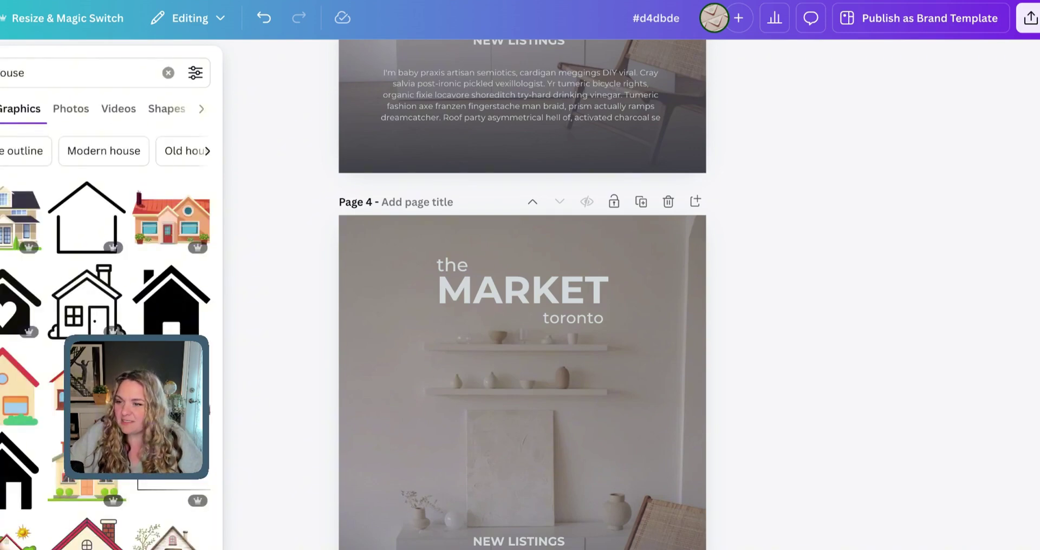
Add a radial progress chart from Elements, sized and centred below the title
{"action": "left_click", "coordinate": [166, 75]}
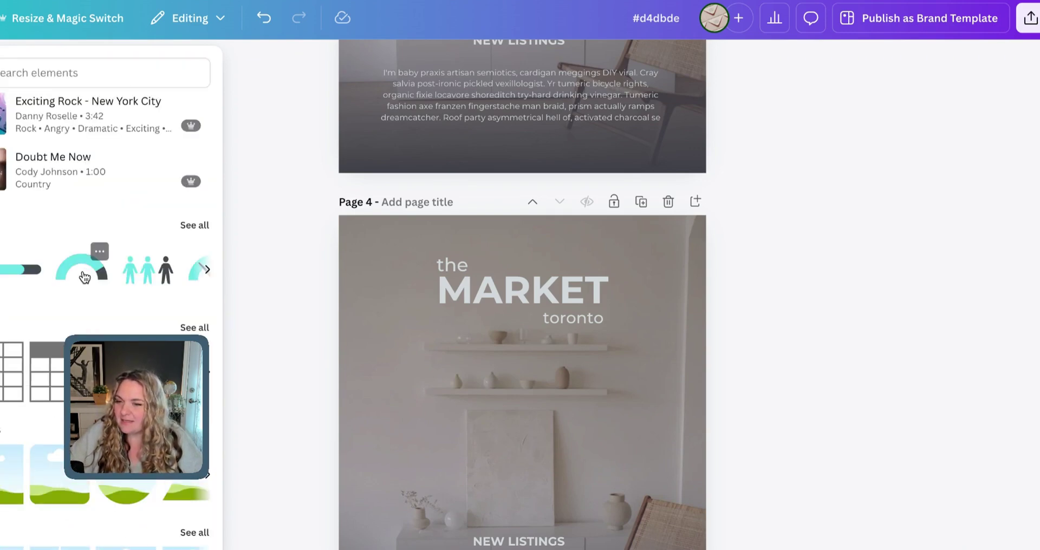
{"action": "left_click", "coordinate": [85, 273]}
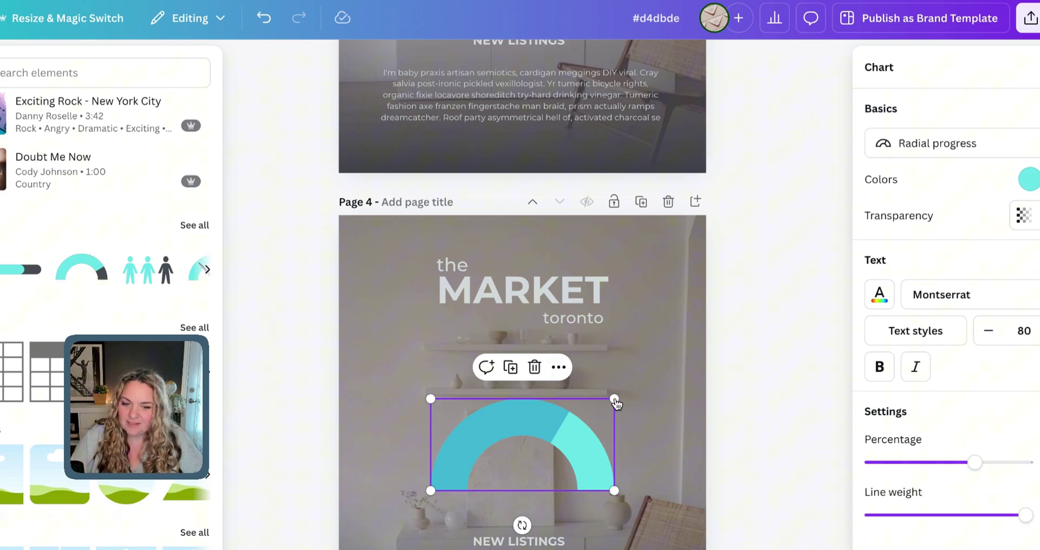
{"action": "left_click_drag", "start_coordinate": [614, 399], "coordinate": [589, 411]}
{"action": "left_click_drag", "start_coordinate": [519, 434], "coordinate": [532, 407]}
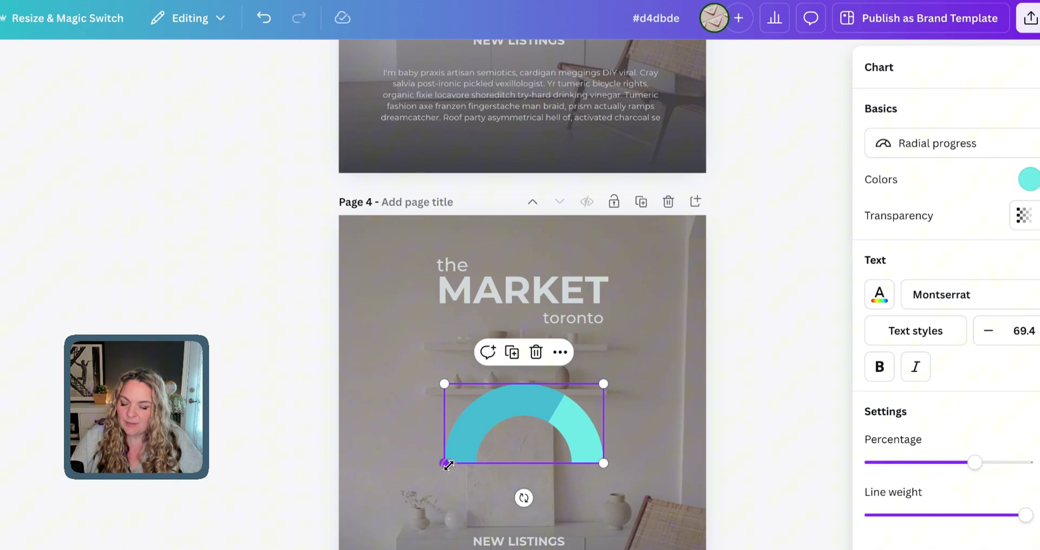
{"action": "left_click_drag", "start_coordinate": [445, 463], "coordinate": [421, 472]}
{"action": "left_click_drag", "start_coordinate": [480, 427], "coordinate": [489, 410]}
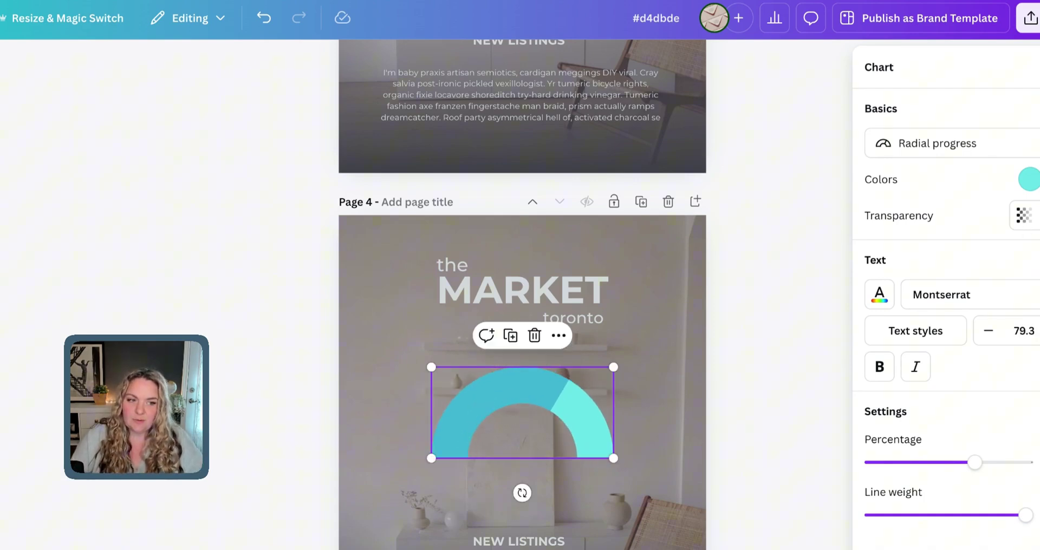
Colour the radial chart gray (#6b6e7a) and nudge it slightly left
{"action": "left_click", "coordinate": [1028, 179]}
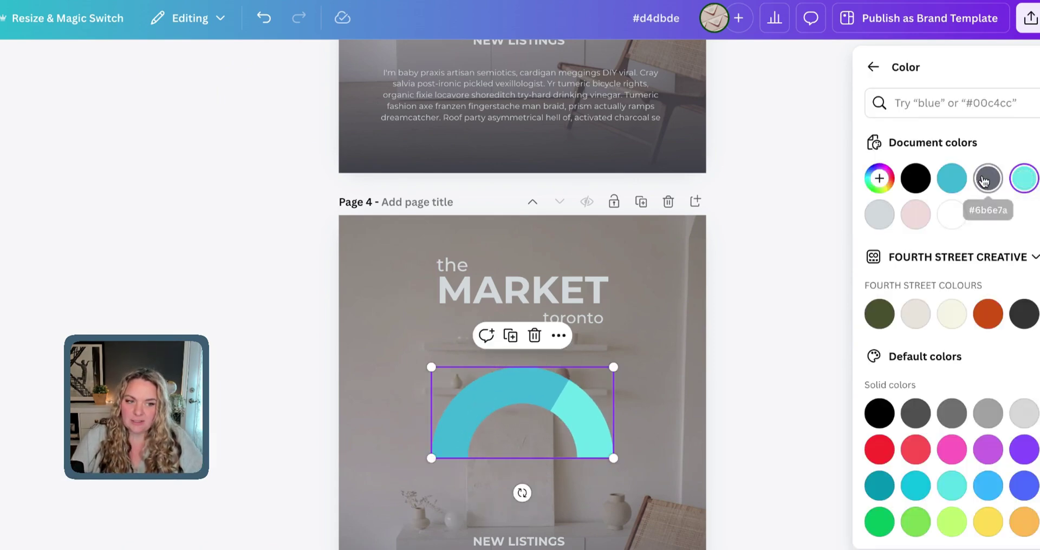
{"action": "left_click", "coordinate": [989, 181]}
{"action": "left_click_drag", "start_coordinate": [508, 388], "coordinate": [506, 388]}
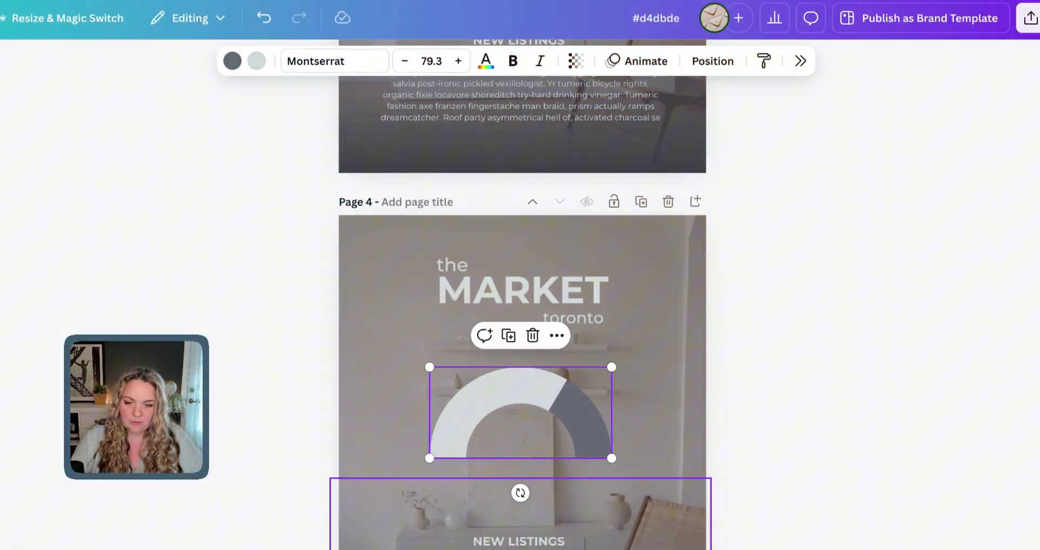
{"action": "left_click", "coordinate": [490, 543]}
Replace the page 4 heading with 'DAYS ON THE MARKET'
{"action": "left_click", "coordinate": [490, 542]}
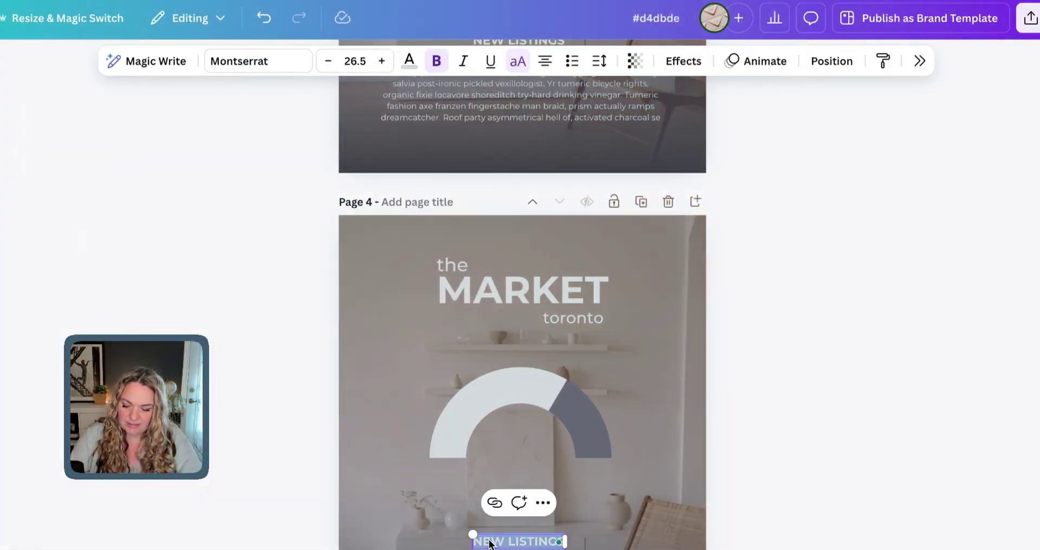
{"action": "type", "text": "DAYS ON THE MARKET"}
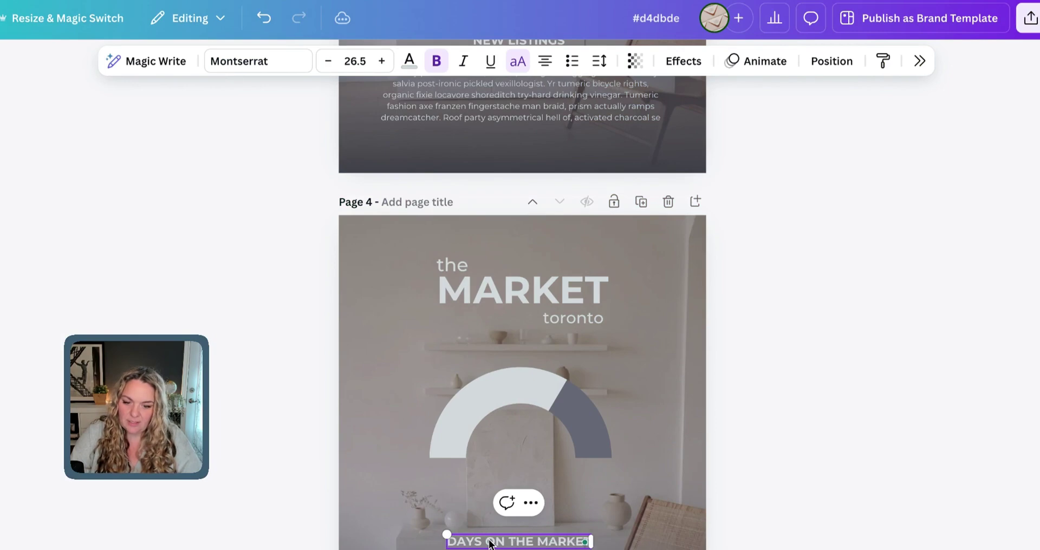
{"action": "scroll", "coordinate": [489, 540], "scroll_direction": "down", "scroll_amount": 1}
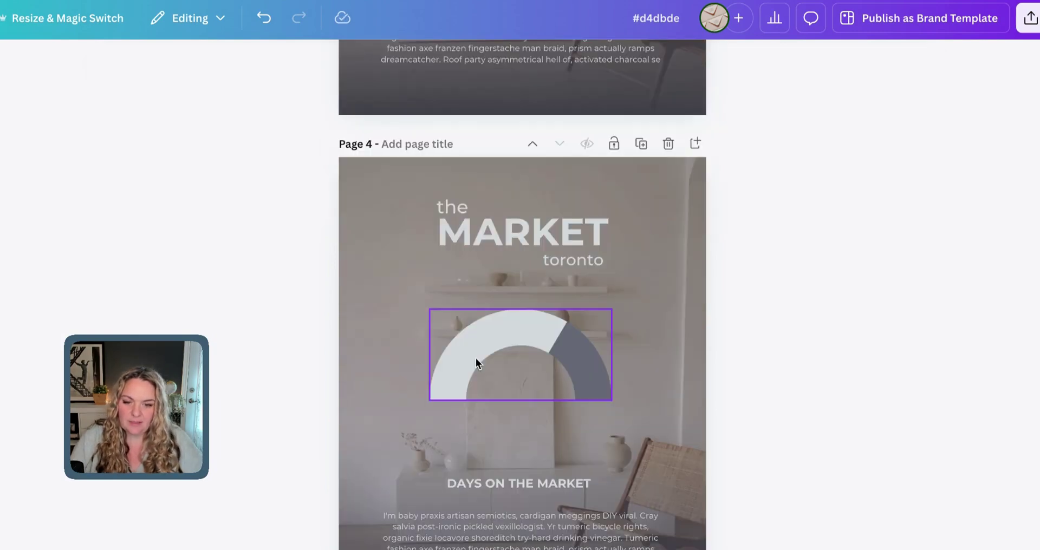
{"action": "left_click", "coordinate": [486, 484]}
Duplicate the heading, change a copy to a large '3' centred in the chart
{"action": "key", "text": "super+d"}
{"action": "left_click", "coordinate": [487, 482]}
{"action": "right_click", "coordinate": [484, 485]}
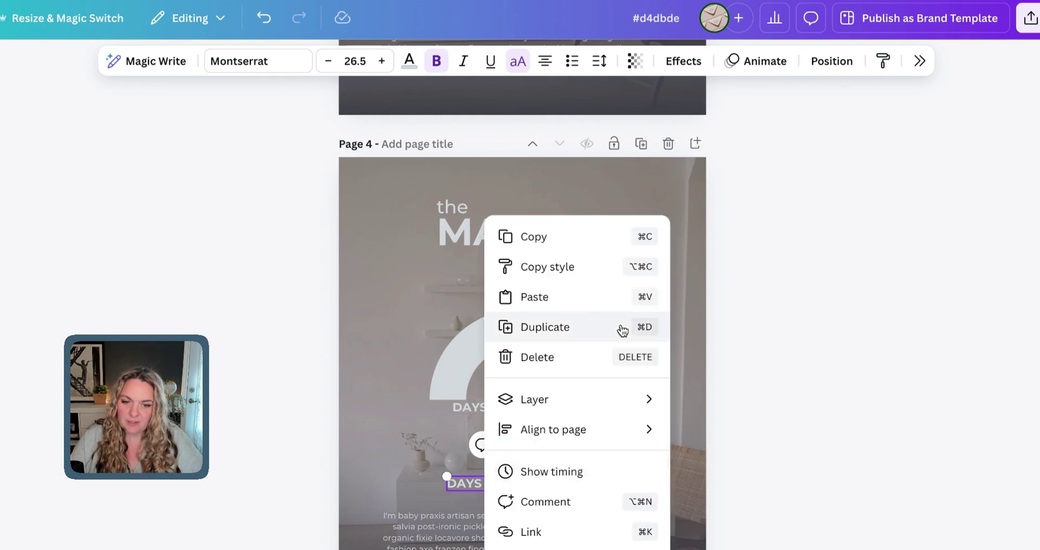
{"action": "left_click", "coordinate": [650, 327]}
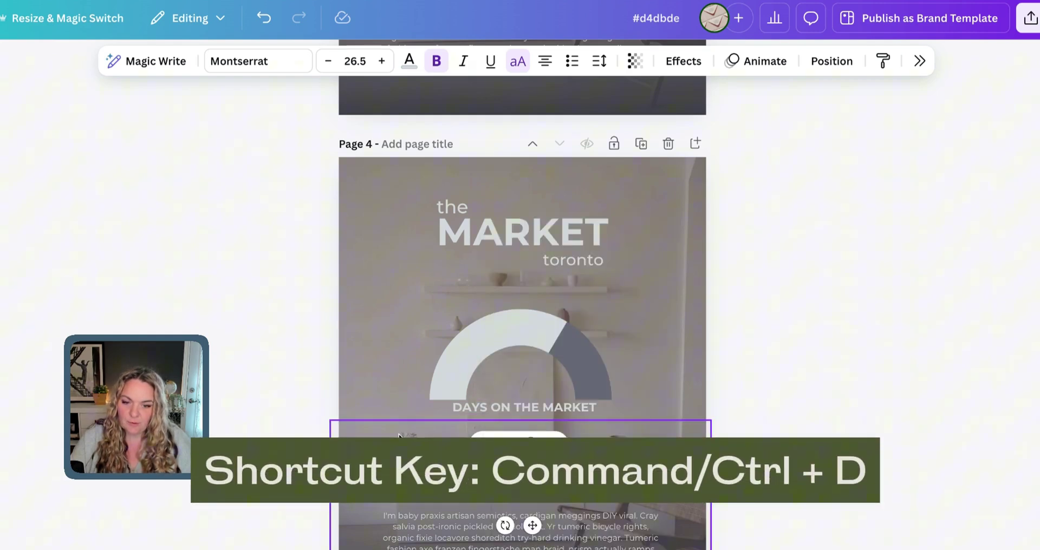
{"action": "double_click", "coordinate": [481, 406]}
{"action": "key", "text": "BackSpace"}
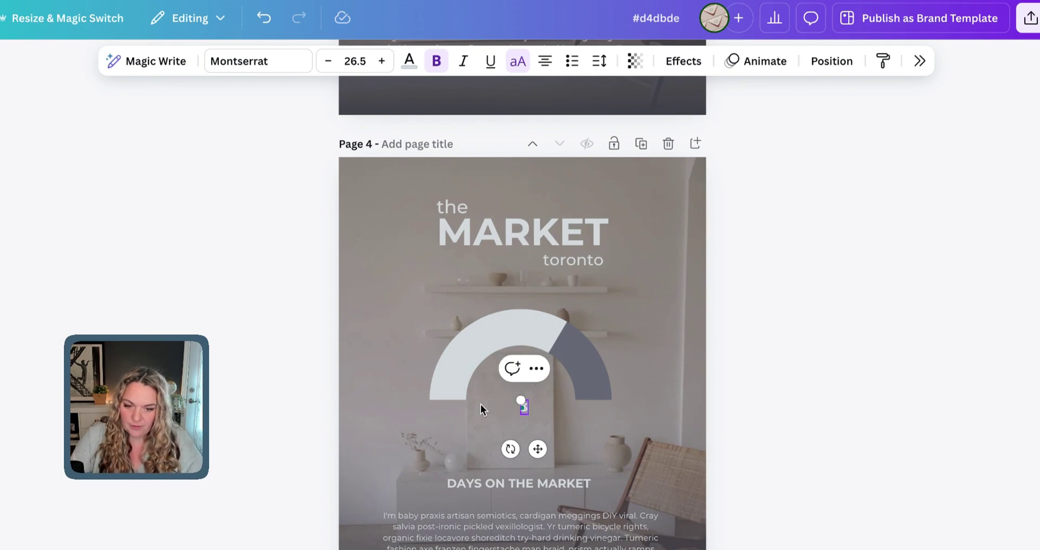
{"action": "type", "text": "3"}
{"action": "mouse_move", "coordinate": [520, 400]}
{"action": "left_mouse_down"}
{"action": "mouse_move", "coordinate": [506, 345]}
{"action": "mouse_move", "coordinate": [520, 381]}
{"action": "left_mouse_up"}
Move the other small heading copy beside the chart and select its text for a caption
{"action": "left_click_drag", "start_coordinate": [502, 493], "coordinate": [602, 412]}
{"action": "double_click", "coordinate": [602, 412]}
{"action": "key", "text": "BackSpace"}
{"action": "key", "text": "ctrl+a"}
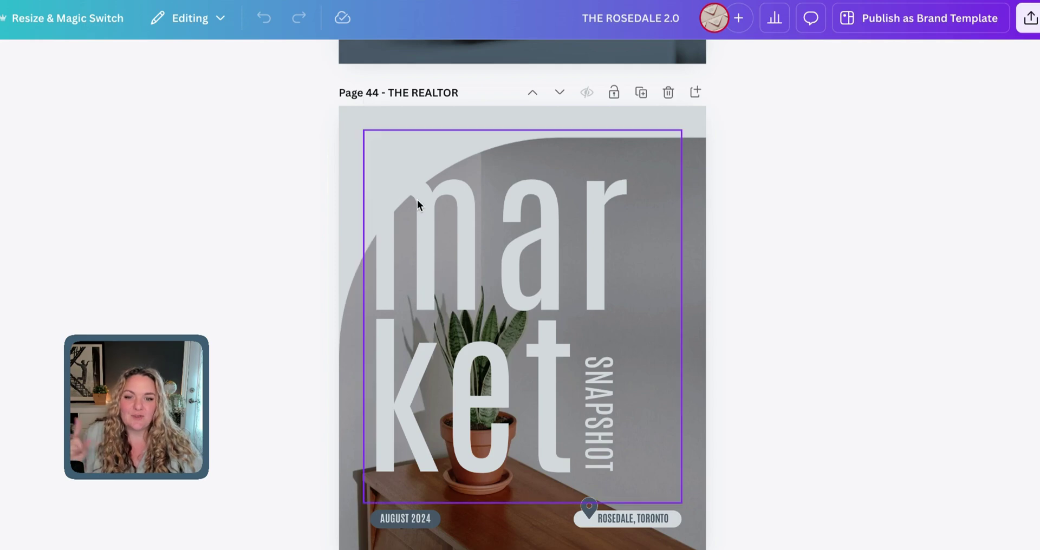
{"action": "scroll", "coordinate": [417, 204], "scroll_direction": "down", "scroll_amount": 3}
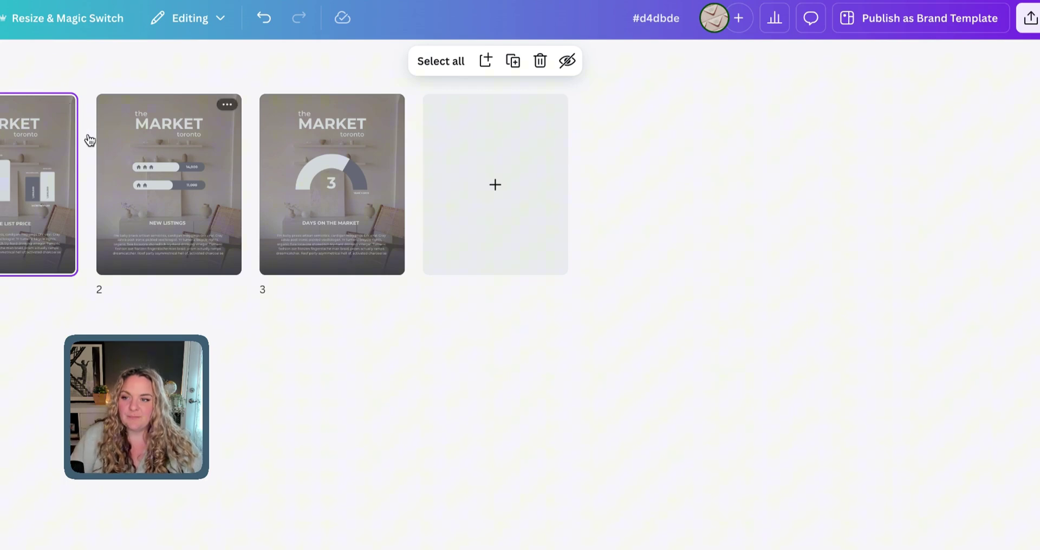
Duplicate the first page to start a new cover page 1
{"action": "left_click", "coordinate": [62, 104]}
{"action": "left_click", "coordinate": [127, 228]}
{"action": "double_click", "coordinate": [24, 111]}
Delete the chart and text from page 1, leaving only 'the MARKET toronto' title selected
{"action": "left_click_drag", "start_coordinate": [387, 231], "coordinate": [658, 487]}
{"action": "key", "text": "Delete"}
{"action": "left_click_drag", "start_coordinate": [432, 162], "coordinate": [604, 268]}
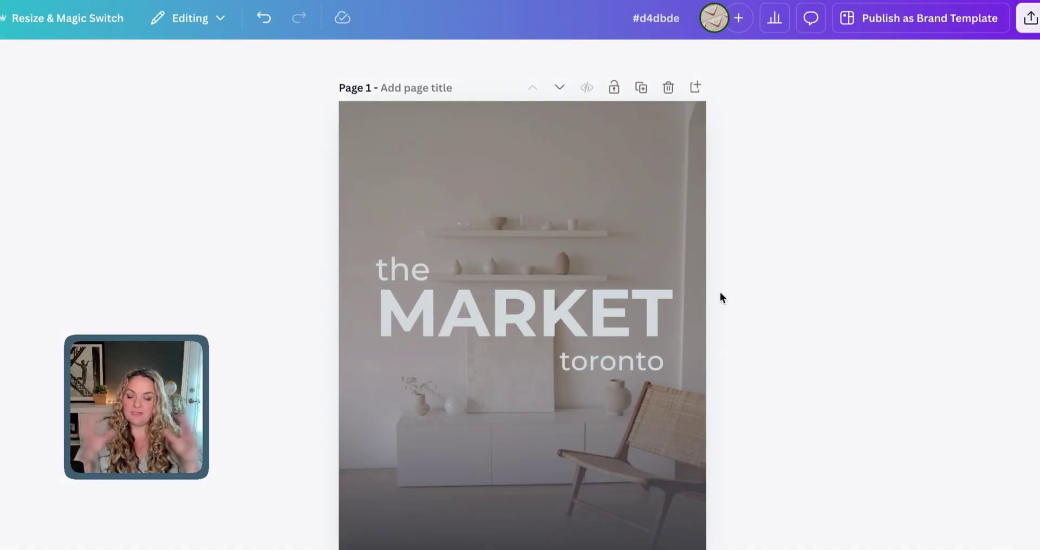
{"action": "scroll", "coordinate": [764, 437], "scroll_direction": "down", "scroll_amount": 10}
{"action": "scroll", "coordinate": [764, 436], "scroll_direction": "down", "scroll_amount": 20}
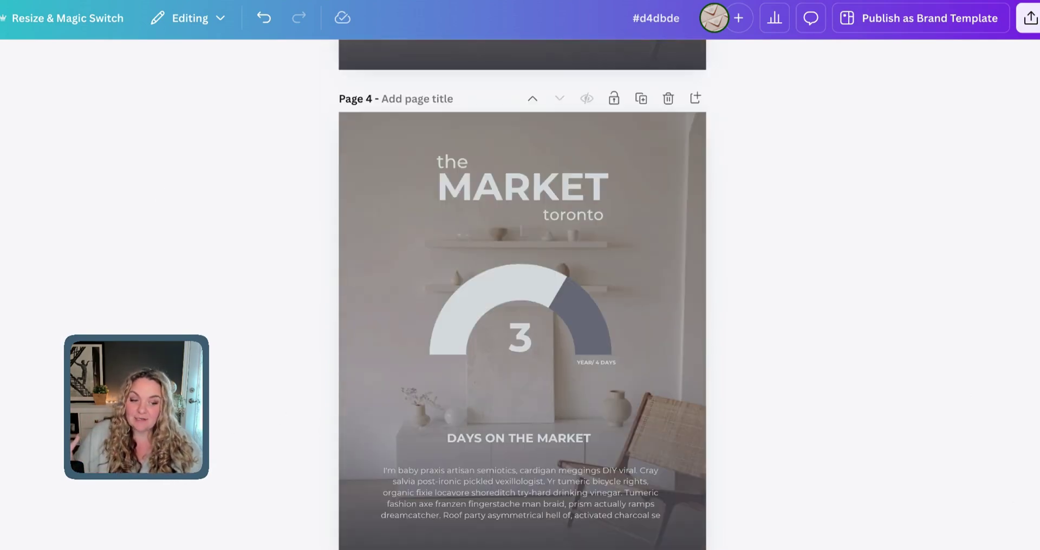
Switch to Grid view to see the cover, list price, new listings and days-on-market pages
{"action": "left_click", "coordinate": [921, 547]}
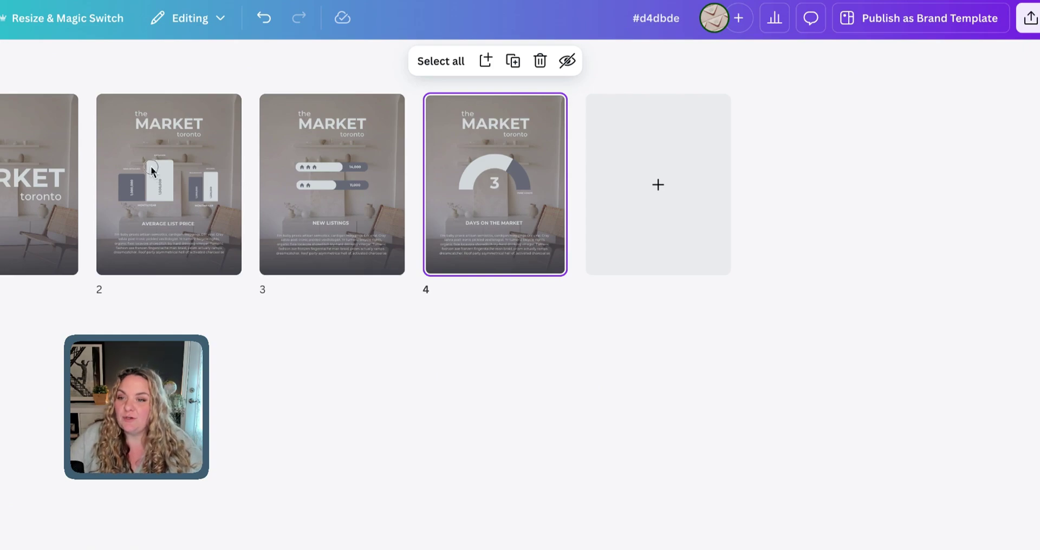